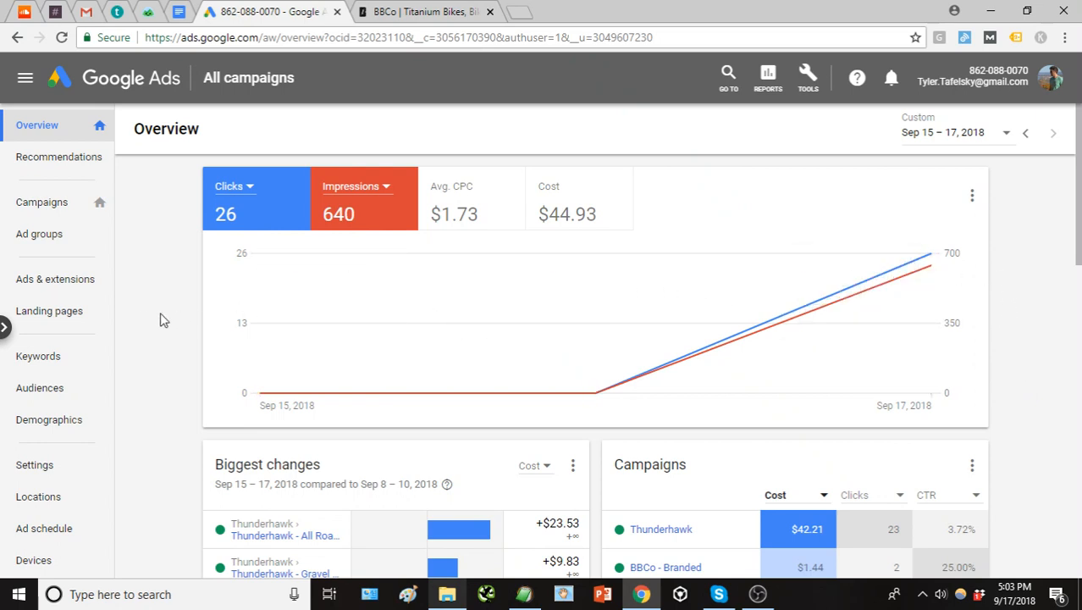
- Review the account overview's Biggest changes and Campaigns cards, including the change details for the Thunderhawk - All Road/Road Plus ad group
{"action": "scroll", "coordinate": [131, 333], "scroll_direction": "down", "scroll_amount": 1}
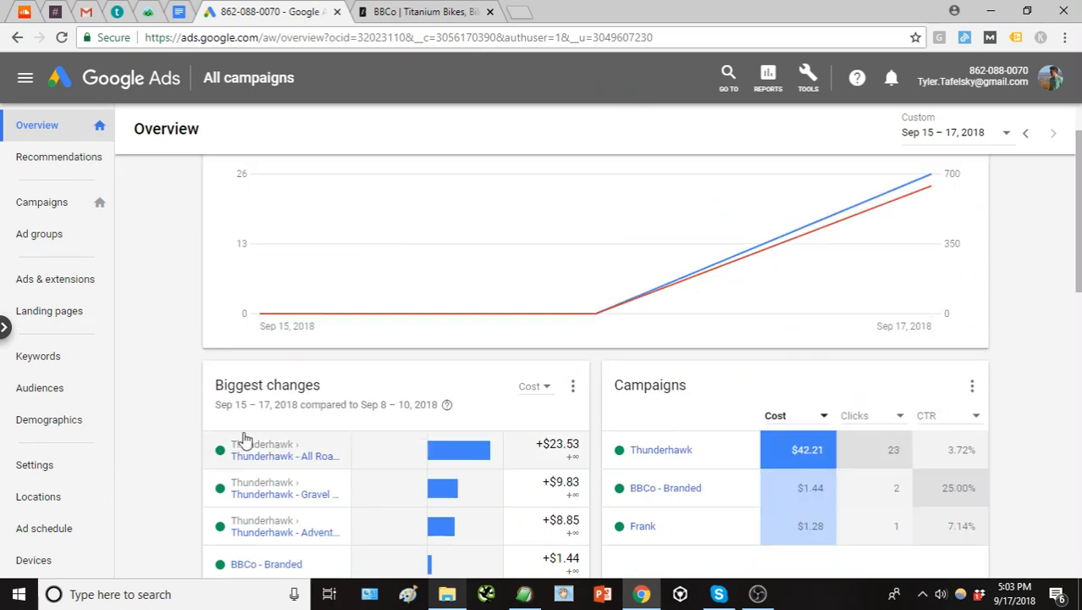
{"action": "mouse_move", "coordinate": [257, 449]}
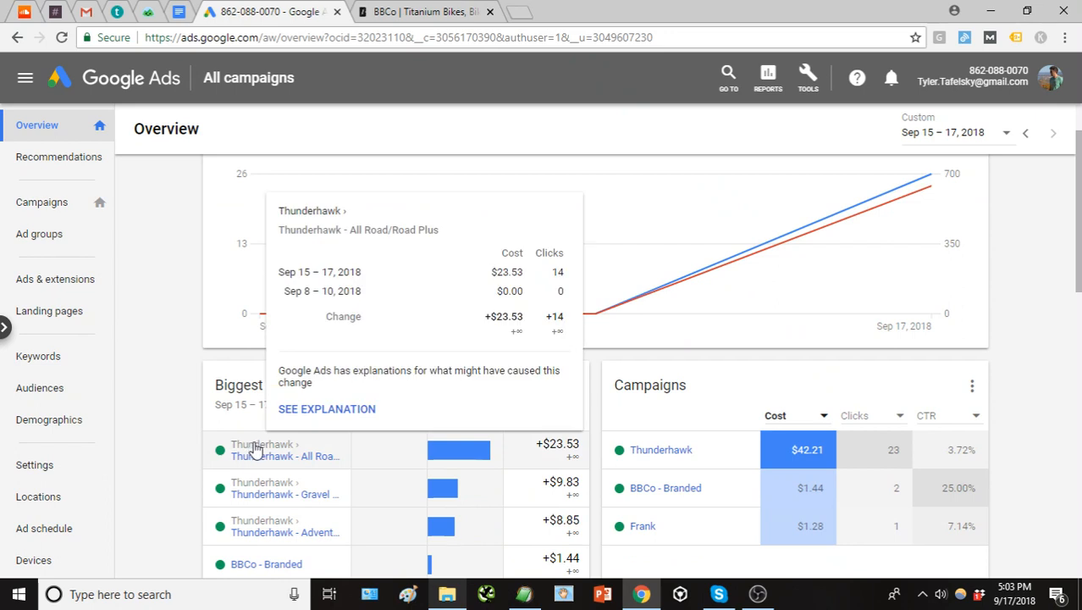
{"action": "mouse_move", "coordinate": [268, 516]}
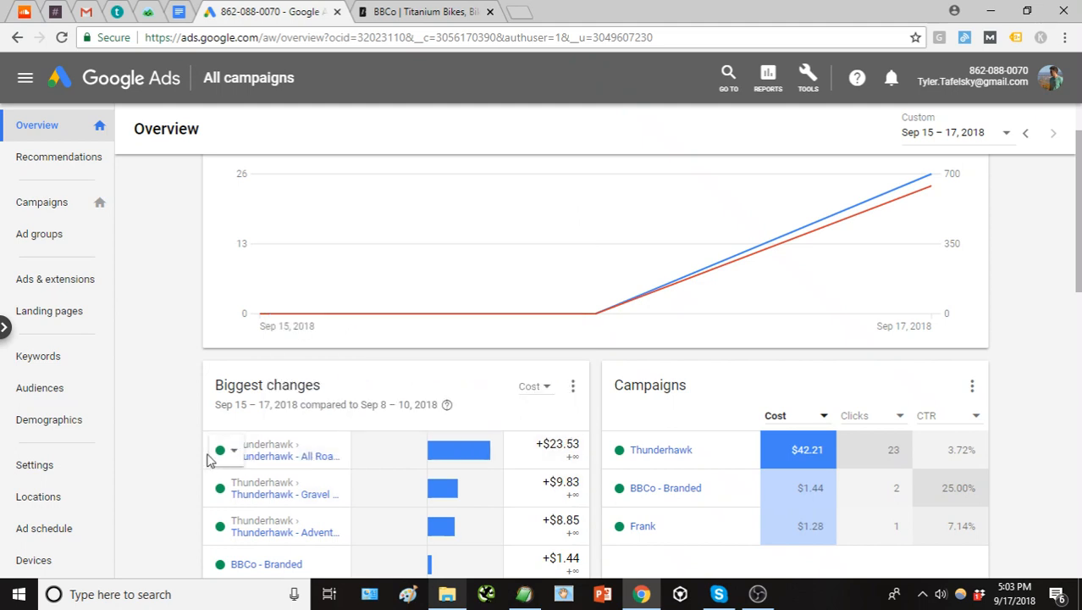
{"action": "scroll", "coordinate": [165, 462], "scroll_direction": "down", "scroll_amount": 1}
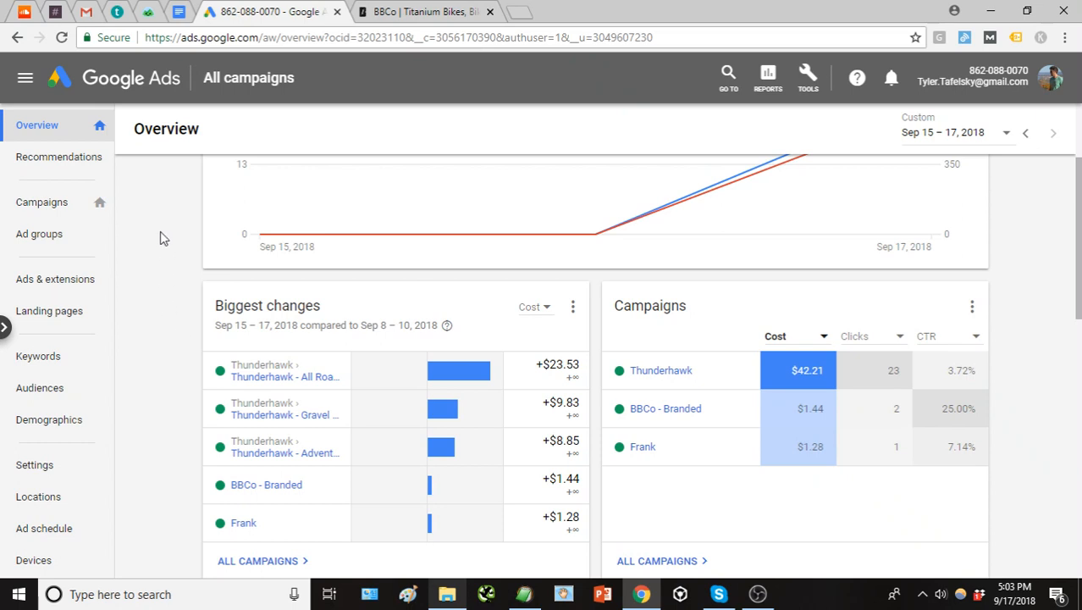
{"action": "scroll", "coordinate": [161, 237], "scroll_direction": "up", "scroll_amount": 1}
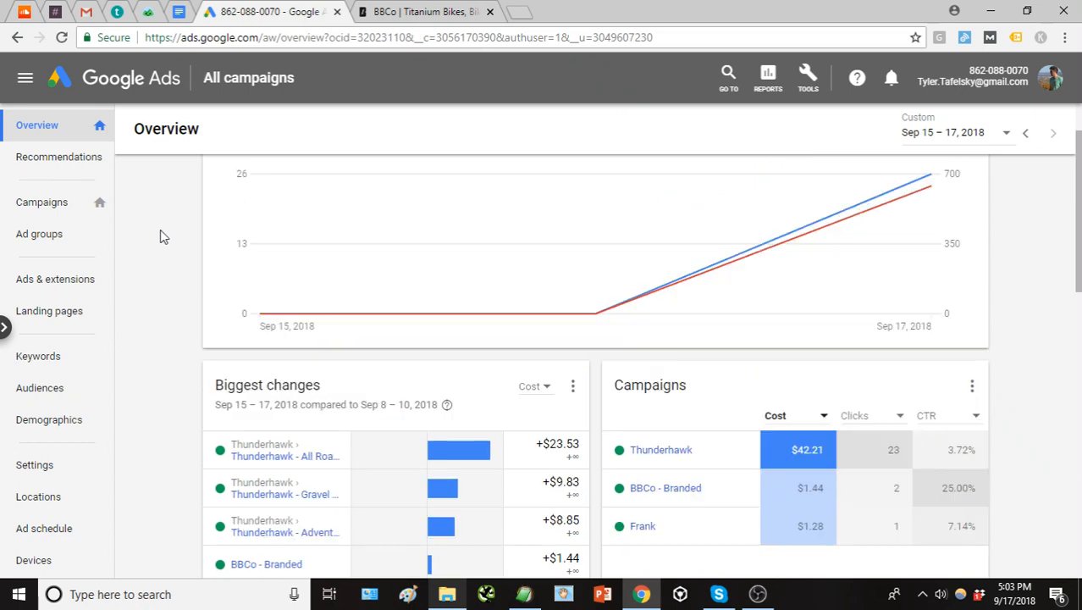
- Open the account recommendations and examine the optimization score and each suggestion to remove redundant keywords
{"action": "left_click", "coordinate": [81, 168]}
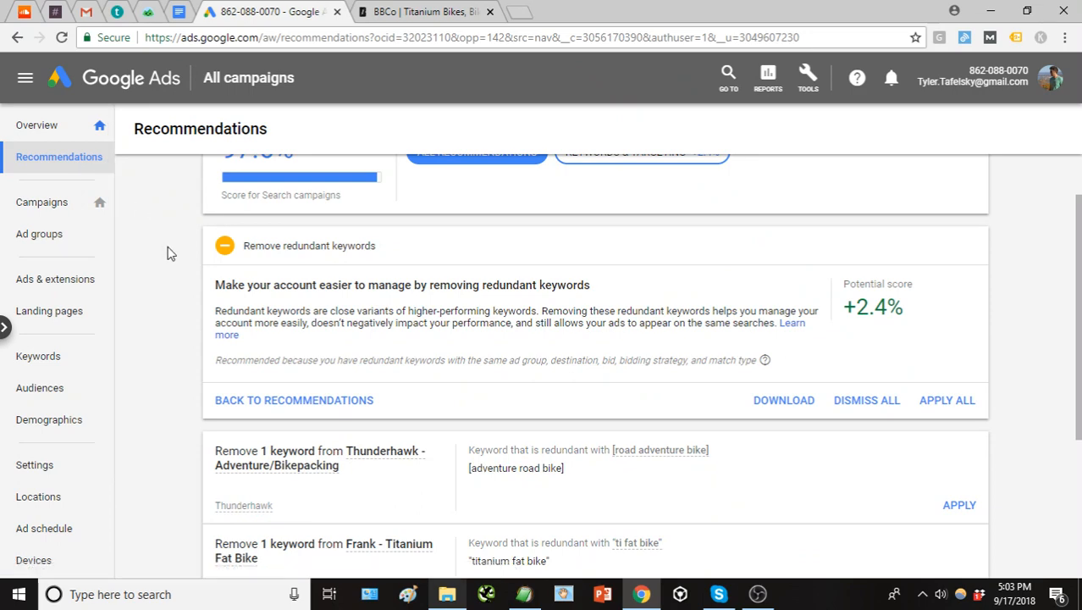
{"action": "scroll", "coordinate": [167, 253], "scroll_direction": "up", "scroll_amount": 1}
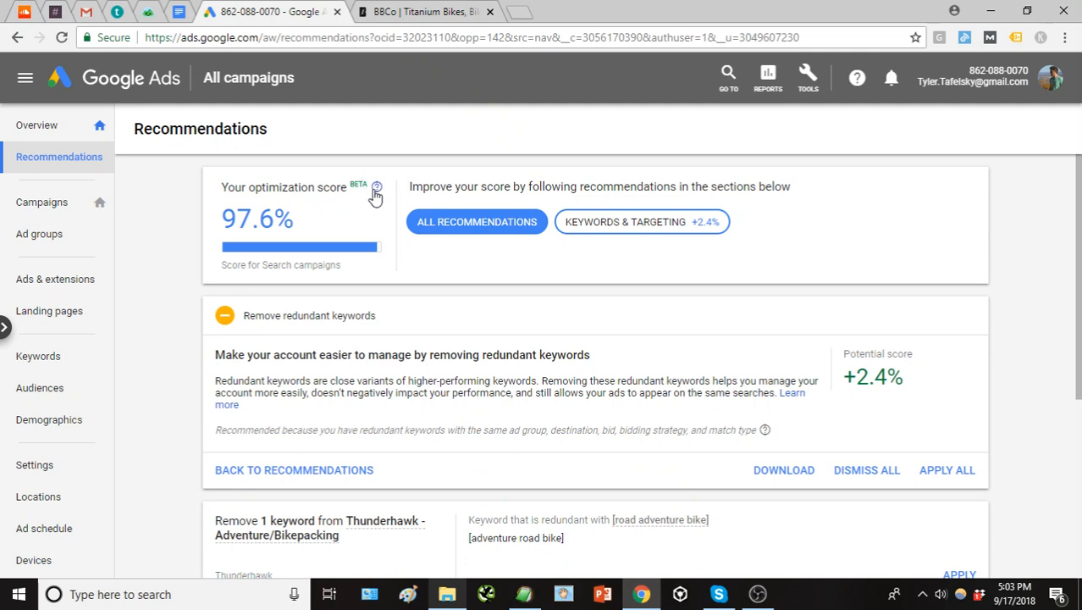
{"action": "mouse_move", "coordinate": [377, 188]}
{"action": "scroll", "coordinate": [369, 305], "scroll_direction": "down", "scroll_amount": 1}
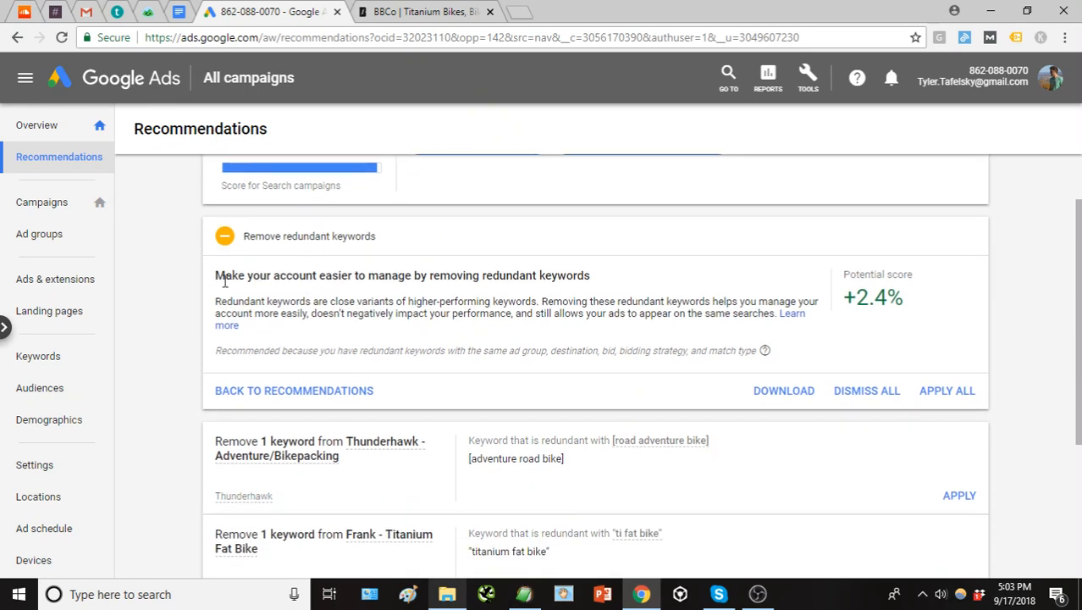
{"action": "scroll", "coordinate": [242, 310], "scroll_direction": "down", "scroll_amount": 2}
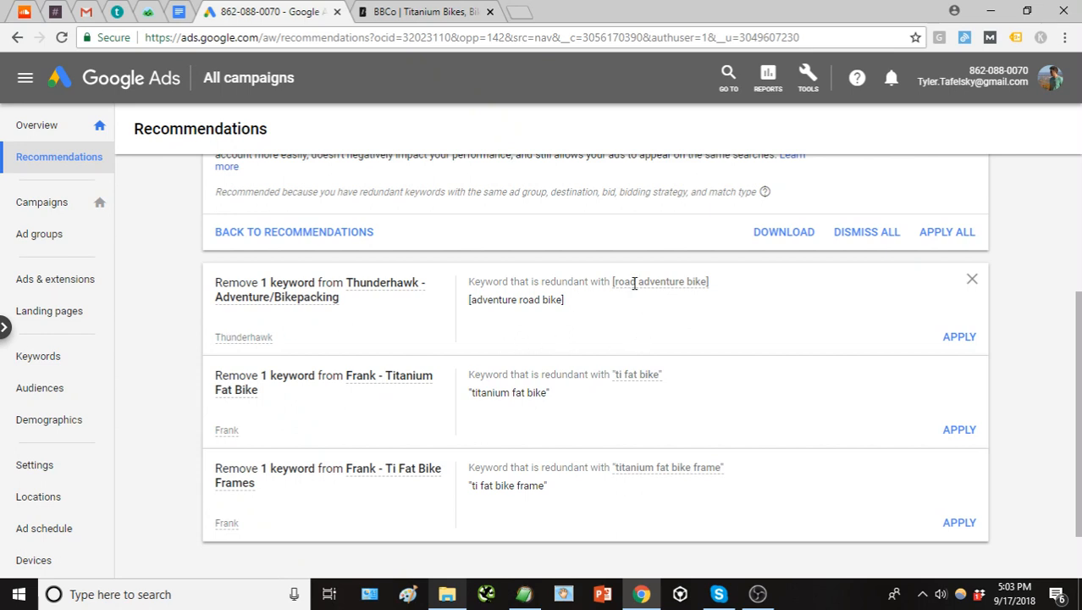
{"action": "mouse_move", "coordinate": [642, 284]}
{"action": "mouse_move", "coordinate": [616, 381]}
{"action": "mouse_move", "coordinate": [635, 465]}
{"action": "scroll", "coordinate": [207, 351], "scroll_direction": "up", "scroll_amount": 2}
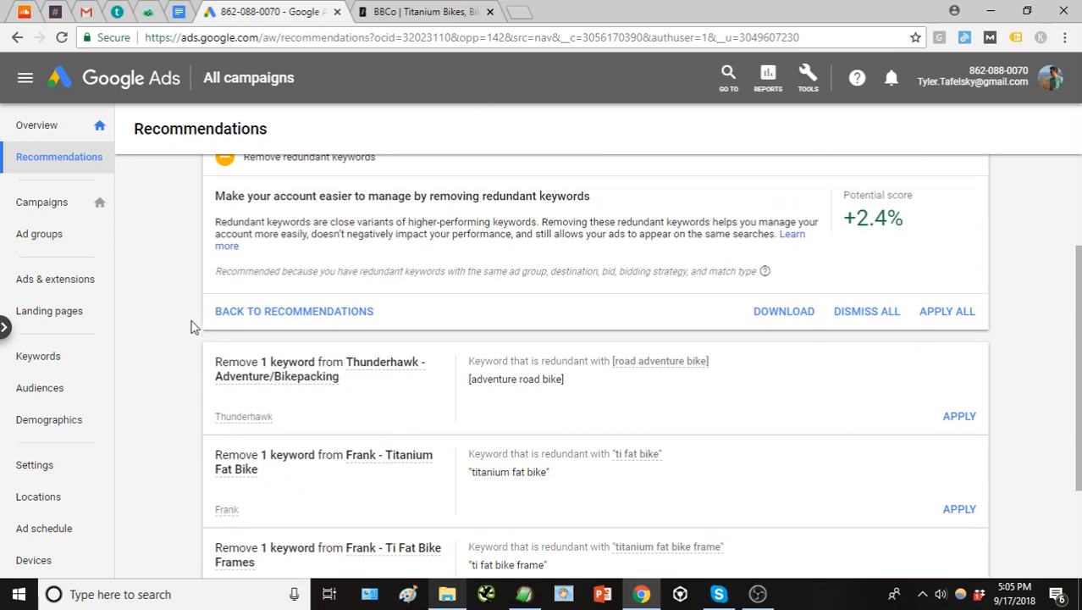
{"action": "scroll", "coordinate": [189, 246], "scroll_direction": "up", "scroll_amount": 1}
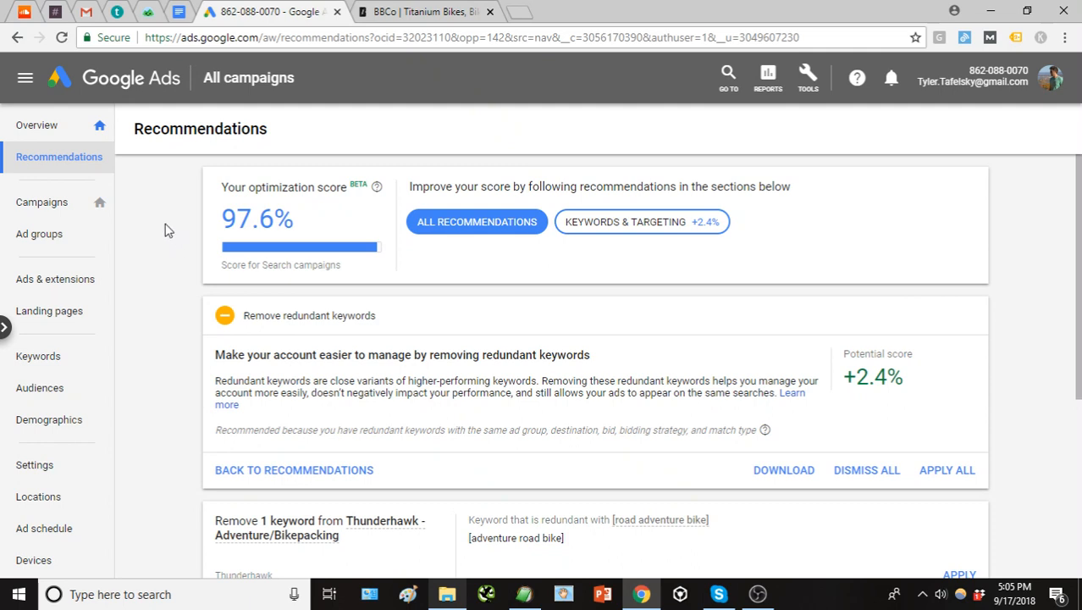
- Open the list of all campaigns and review each campaign's budget, status, clicks and cost
{"action": "left_click", "coordinate": [70, 208]}
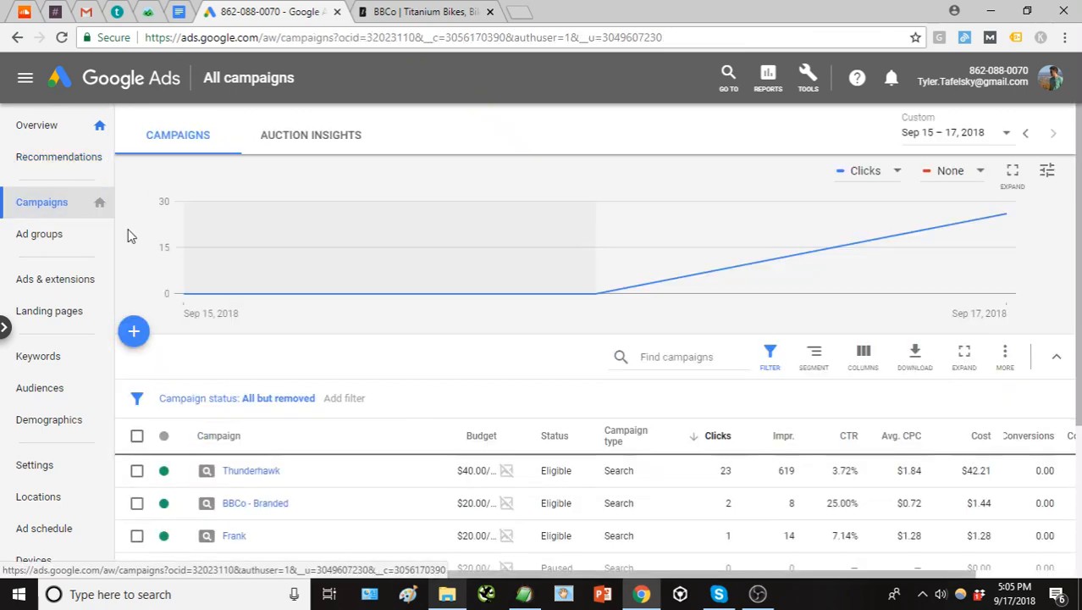
{"action": "scroll", "coordinate": [228, 284], "scroll_direction": "down", "scroll_amount": 1}
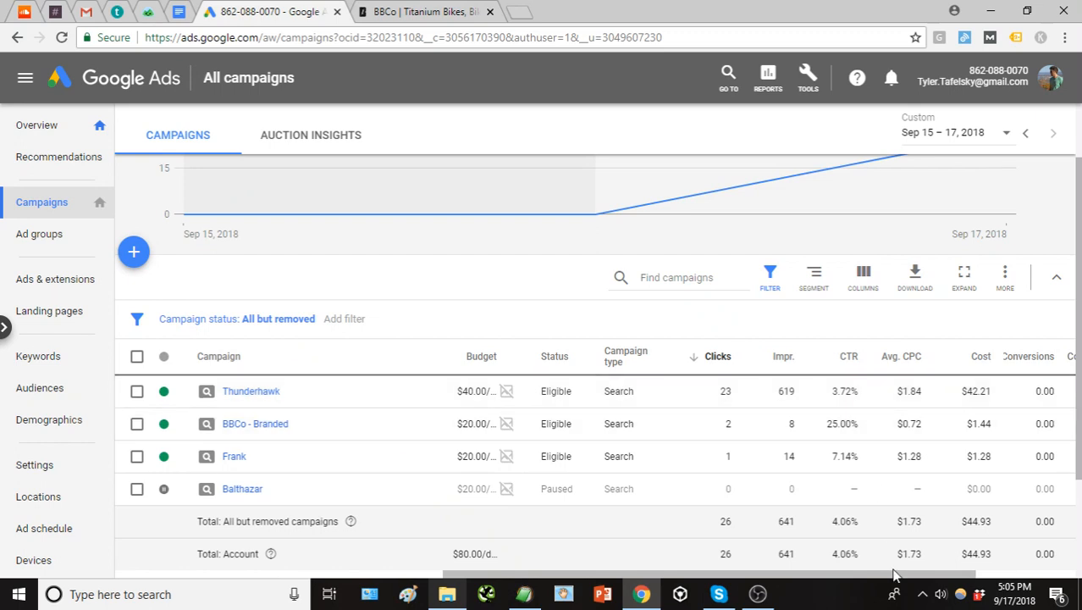
{"action": "mouse_move", "coordinate": [895, 575]}
{"action": "left_mouse_down"}
{"action": "mouse_move", "coordinate": [976, 573]}
{"action": "mouse_move", "coordinate": [884, 573]}
{"action": "left_mouse_up"}
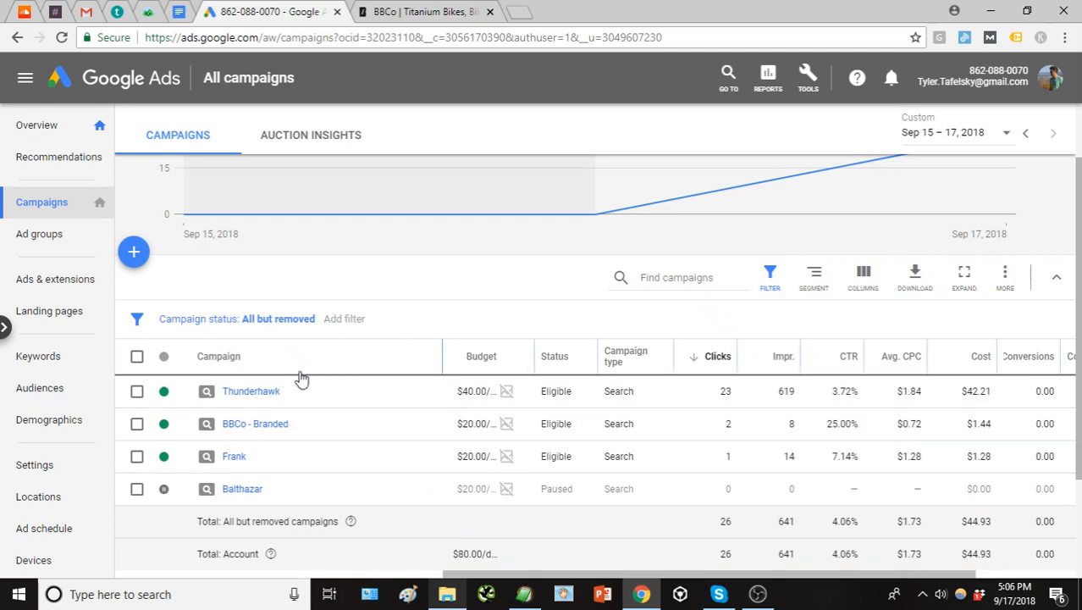
- Drill down through the Thunderhawk campaign's ad groups to the Thunderhawk - All Road/Road Plus ad group and review its keywords
{"action": "left_click", "coordinate": [252, 391]}
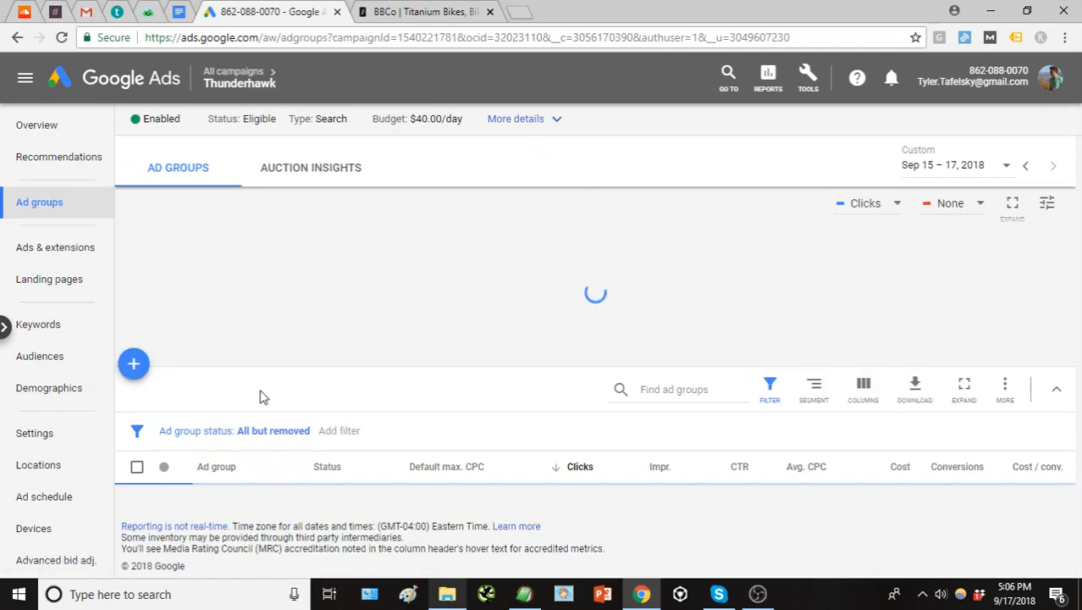
{"action": "scroll", "coordinate": [268, 397], "scroll_direction": "down", "scroll_amount": 1}
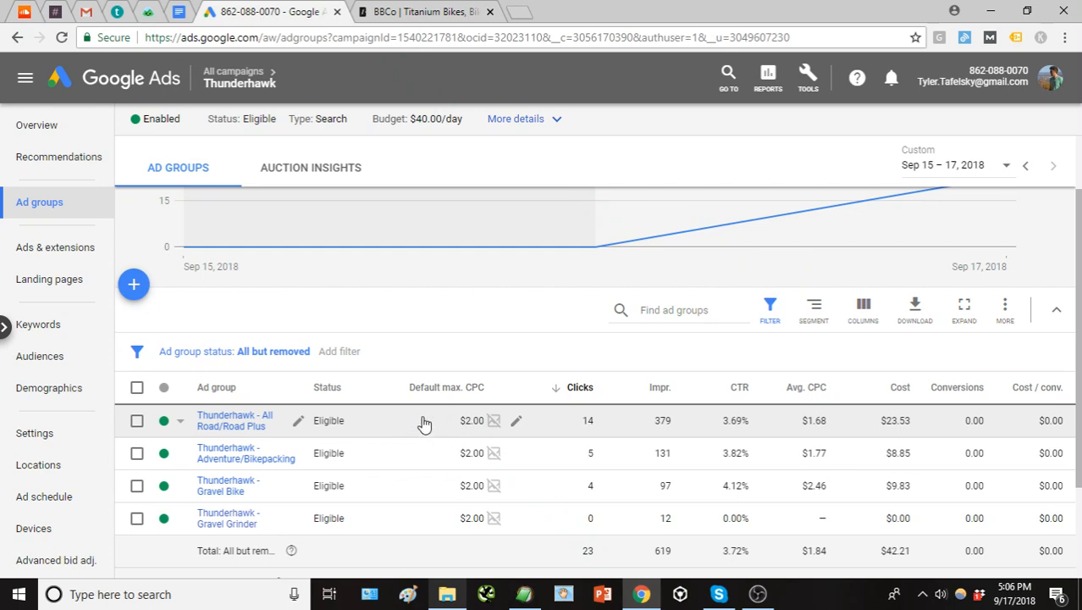
{"action": "left_click", "coordinate": [234, 422]}
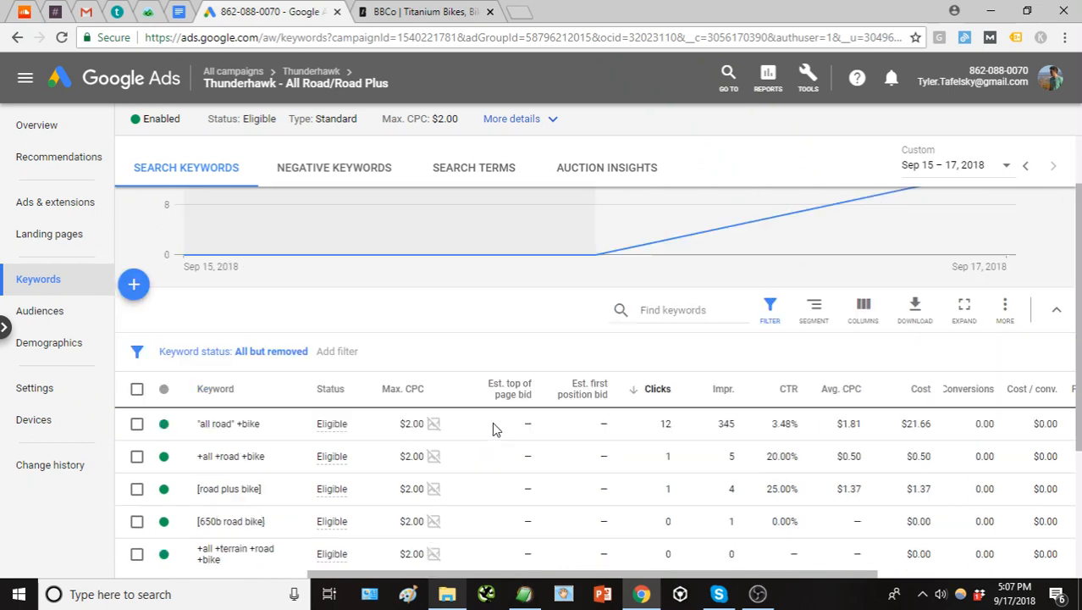
{"action": "scroll", "coordinate": [492, 422], "scroll_direction": "down", "scroll_amount": 2}
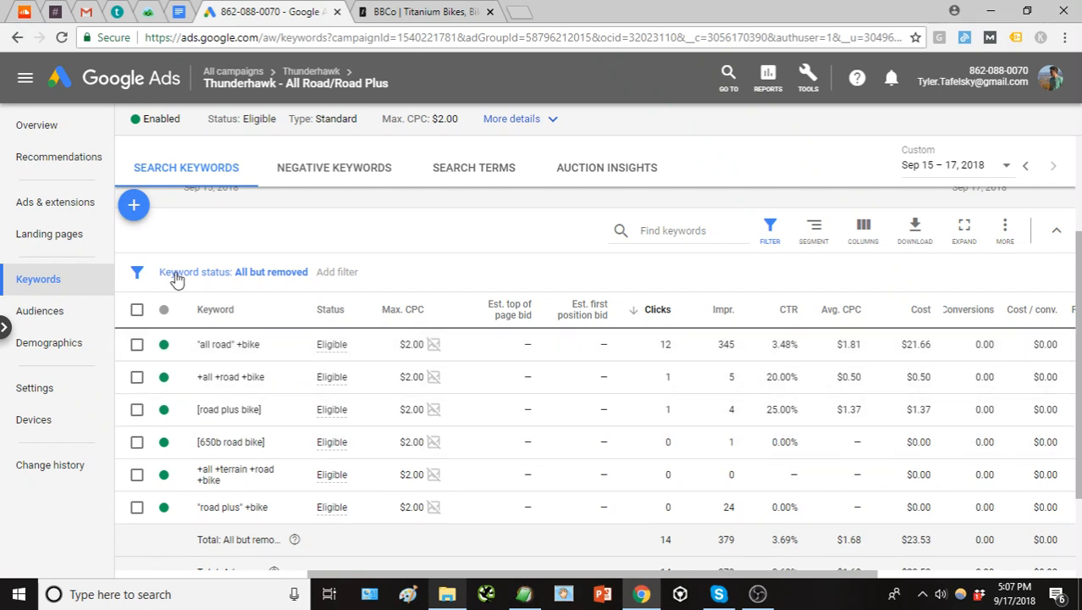
- Go back up to the Thunderhawk campaign's keywords and inspect the status details of the rarely shown "best adventure bike" and "adventure road bike" keywords
{"action": "left_click", "coordinate": [310, 73]}
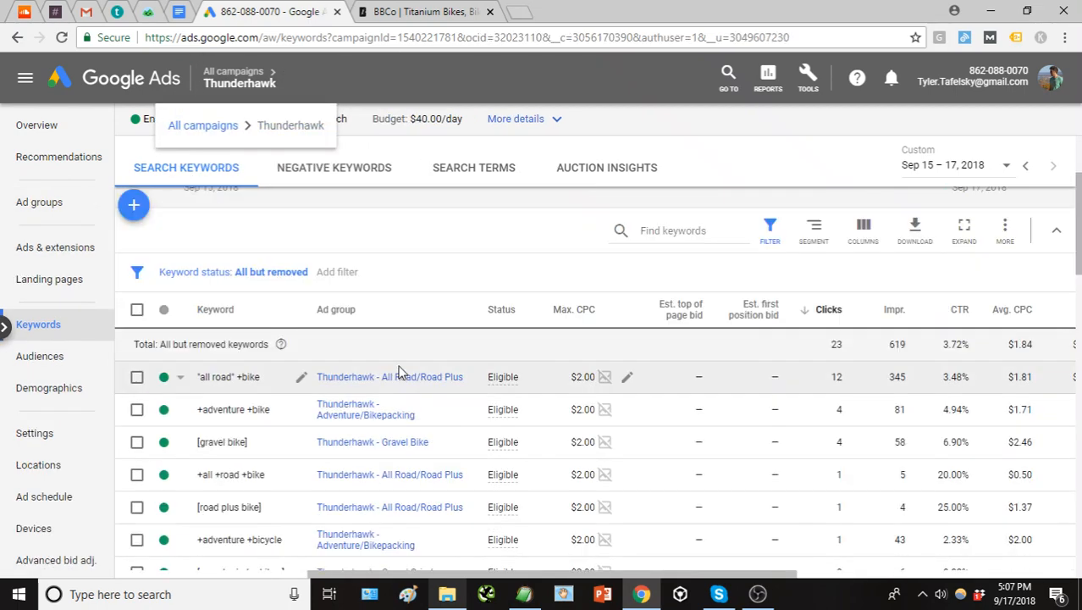
{"action": "scroll", "coordinate": [403, 372], "scroll_direction": "down", "scroll_amount": 10}
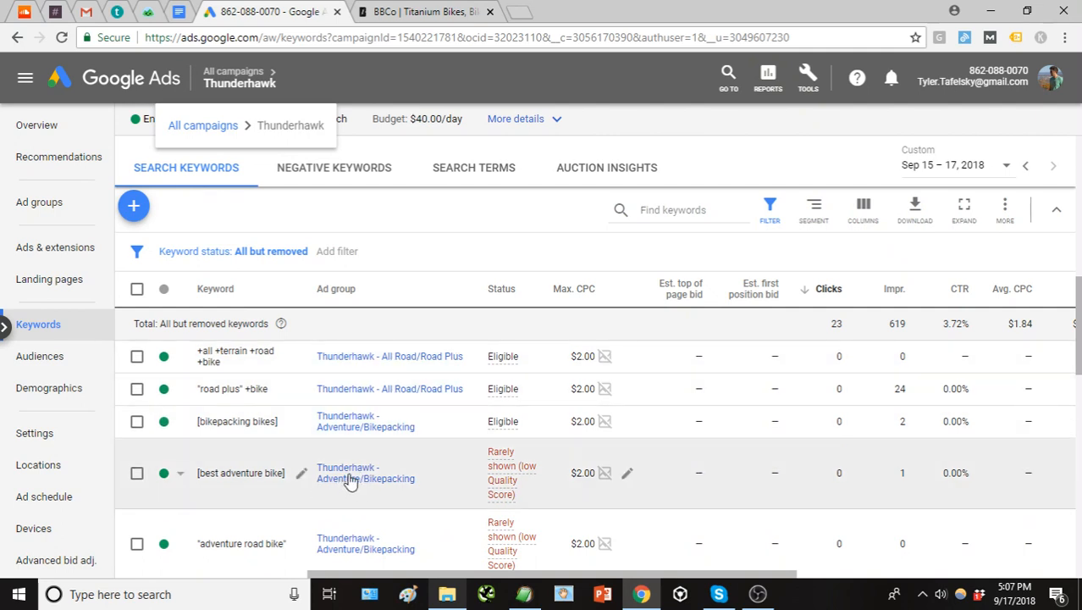
{"action": "scroll", "coordinate": [380, 478], "scroll_direction": "down", "scroll_amount": 1}
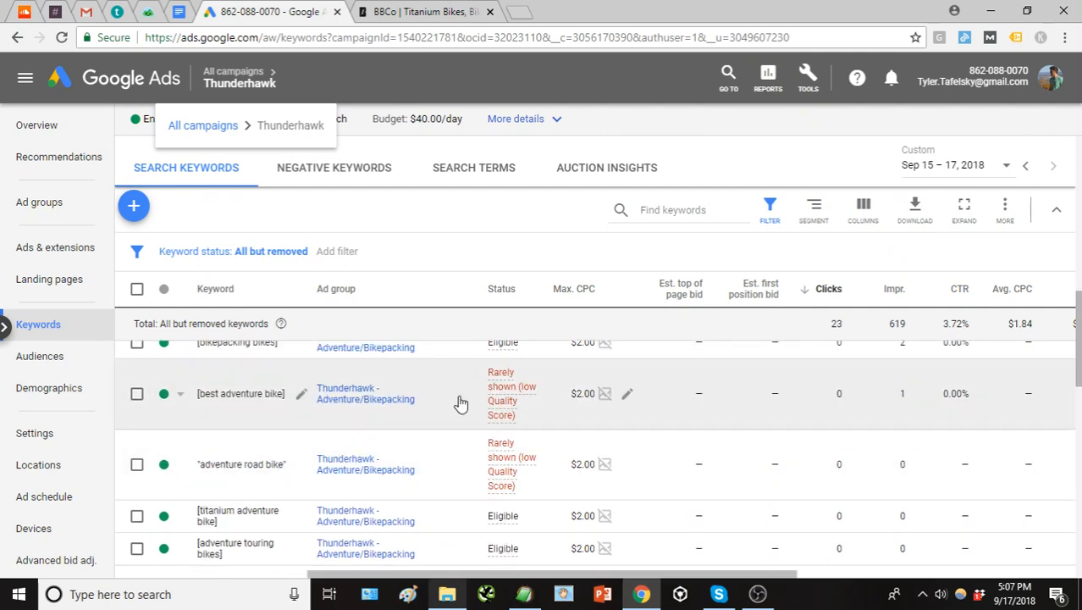
{"action": "mouse_move", "coordinate": [513, 395]}
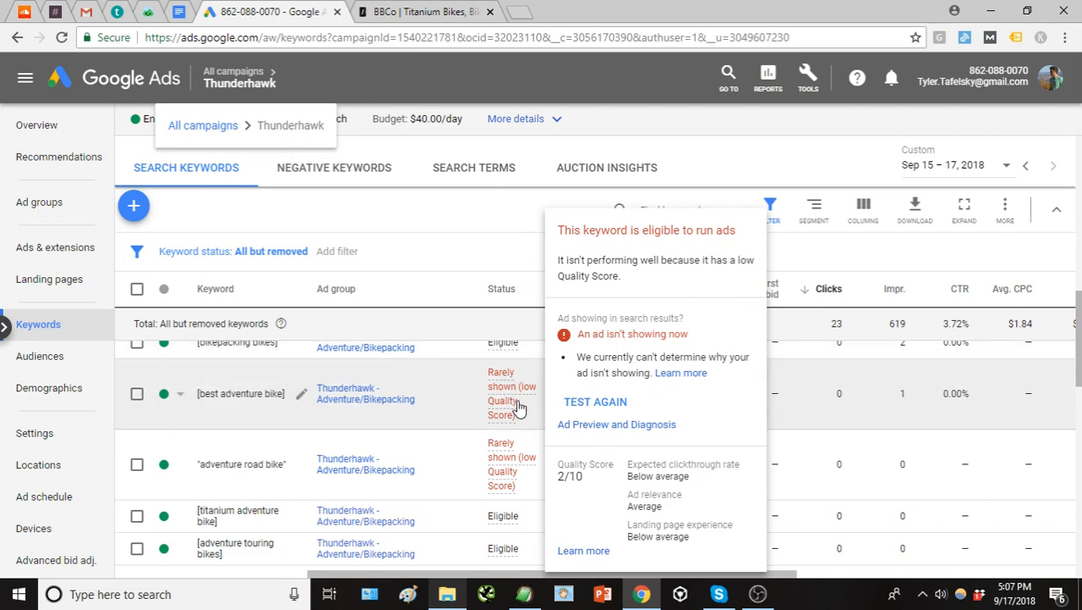
{"action": "mouse_move", "coordinate": [513, 463]}
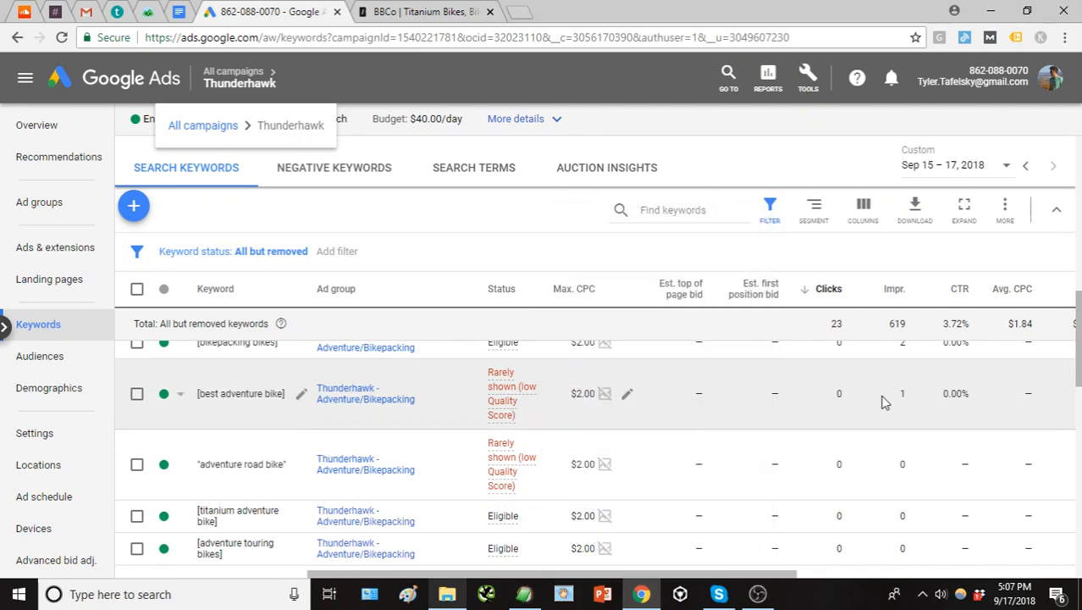
{"action": "mouse_move", "coordinate": [623, 405]}
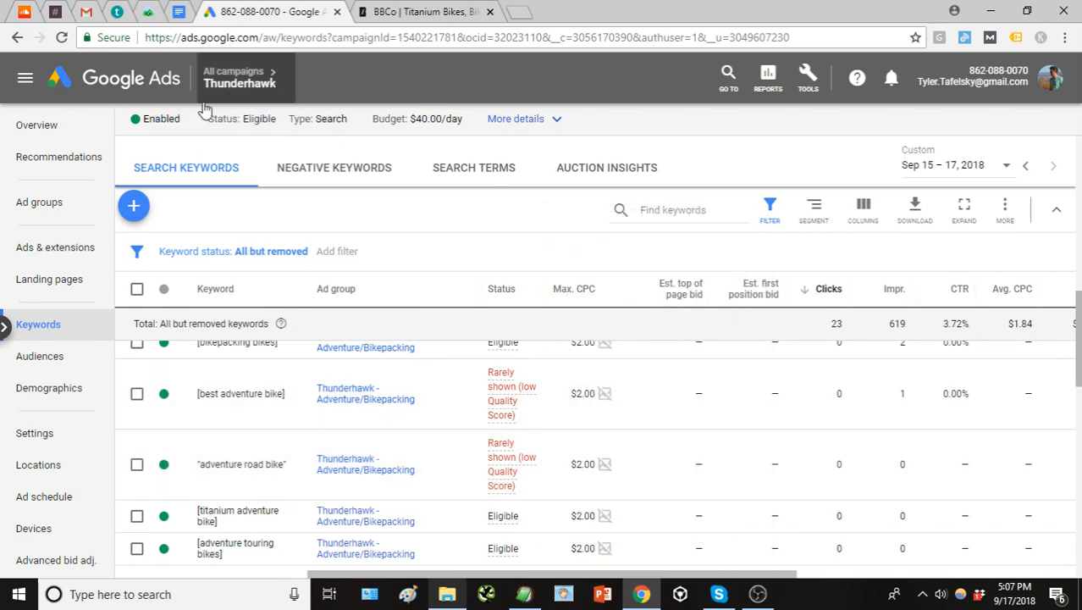
- Return from the campaign-wide keyword list to the Thunderhawk - All Road/Road Plus ad group's keywords
{"action": "scroll", "coordinate": [333, 404], "scroll_direction": "up", "scroll_amount": 2}
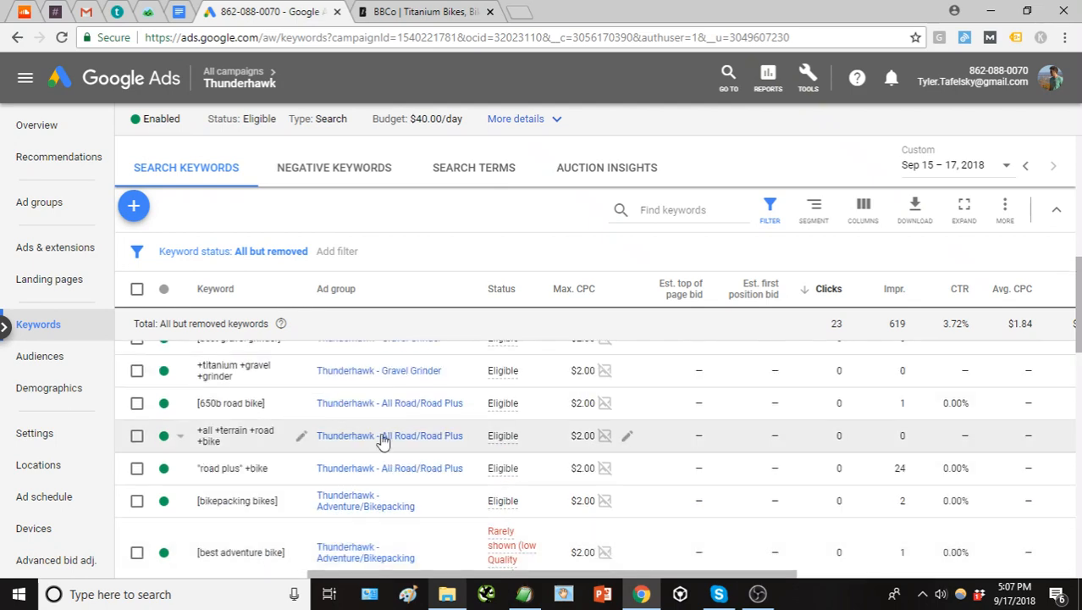
{"action": "scroll", "coordinate": [382, 475], "scroll_direction": "up", "scroll_amount": 1}
{"action": "left_click", "coordinate": [383, 481]}
{"action": "scroll", "coordinate": [499, 460], "scroll_direction": "up", "scroll_amount": 3}
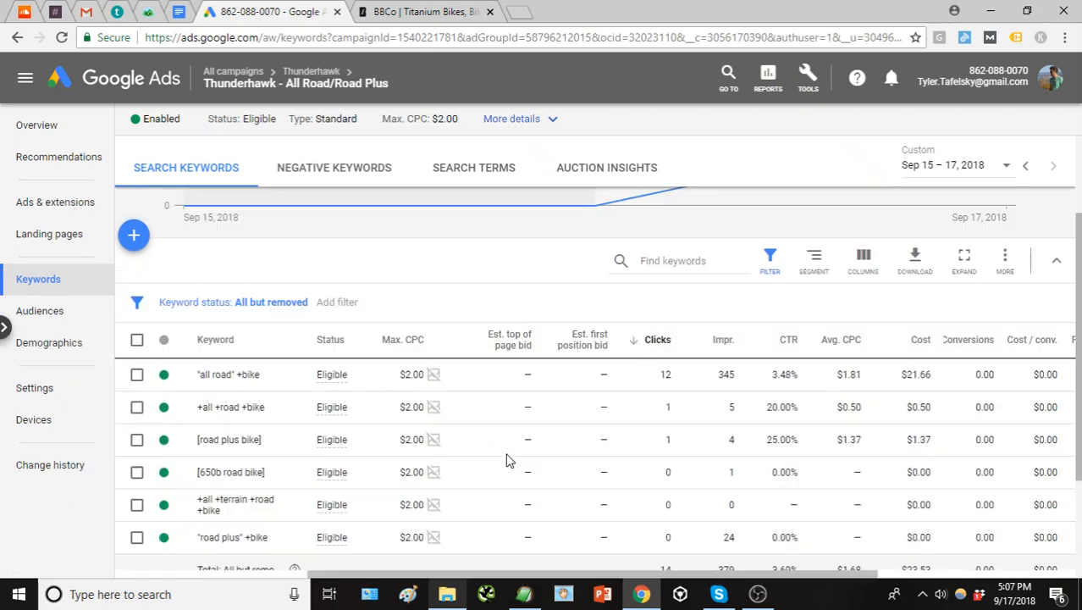
- Examine the keyword table's max CPC, estimated top of page and first position bid explanations, and the ad relevance, Quality Score and average position columns
{"action": "mouse_move", "coordinate": [433, 407]}
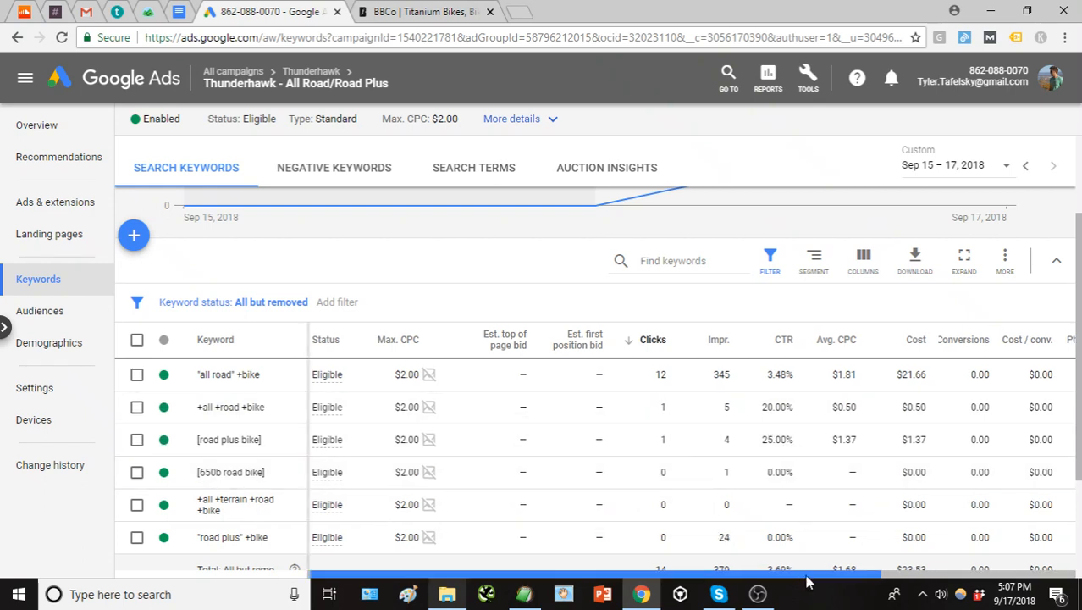
{"action": "scroll", "coordinate": [792, 583], "scroll_direction": "right", "scroll_amount": 1}
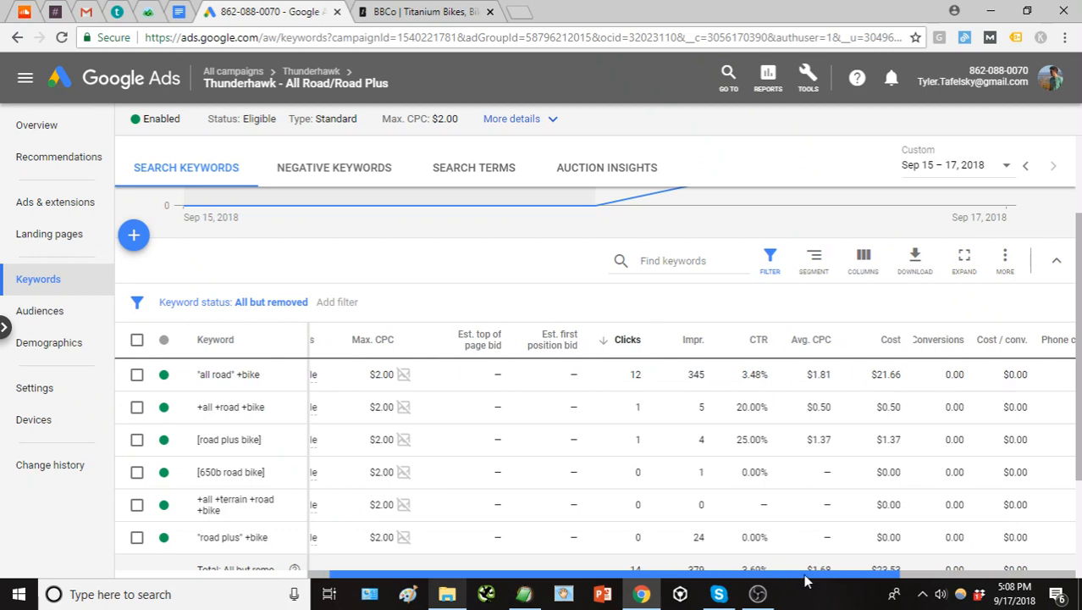
{"action": "scroll", "coordinate": [512, 394], "scroll_direction": "up", "scroll_amount": 1}
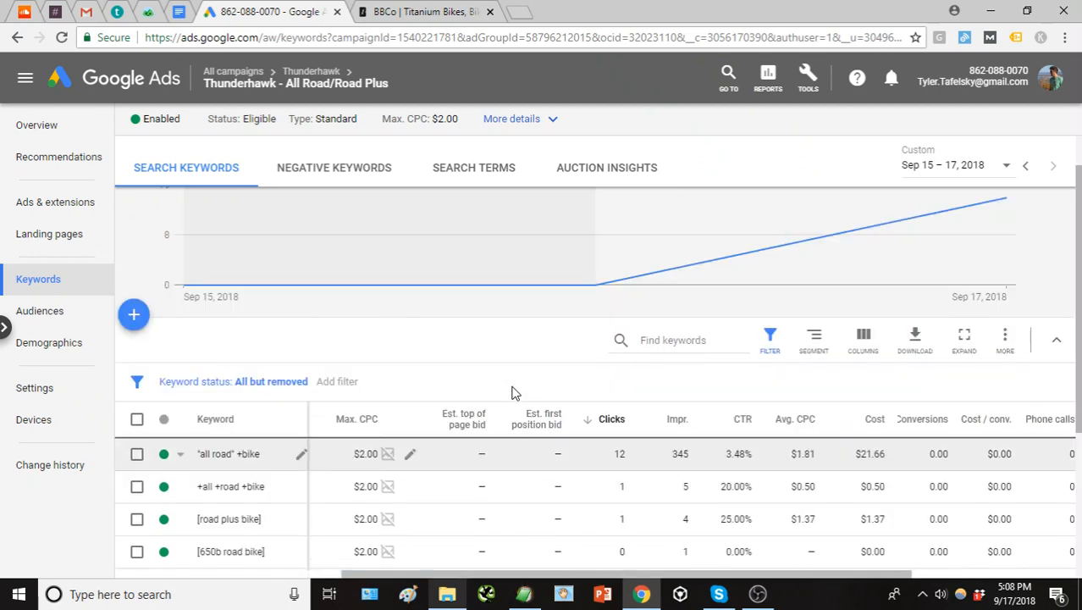
{"action": "scroll", "coordinate": [512, 394], "scroll_direction": "down", "scroll_amount": 1}
{"action": "mouse_move", "coordinate": [513, 347]}
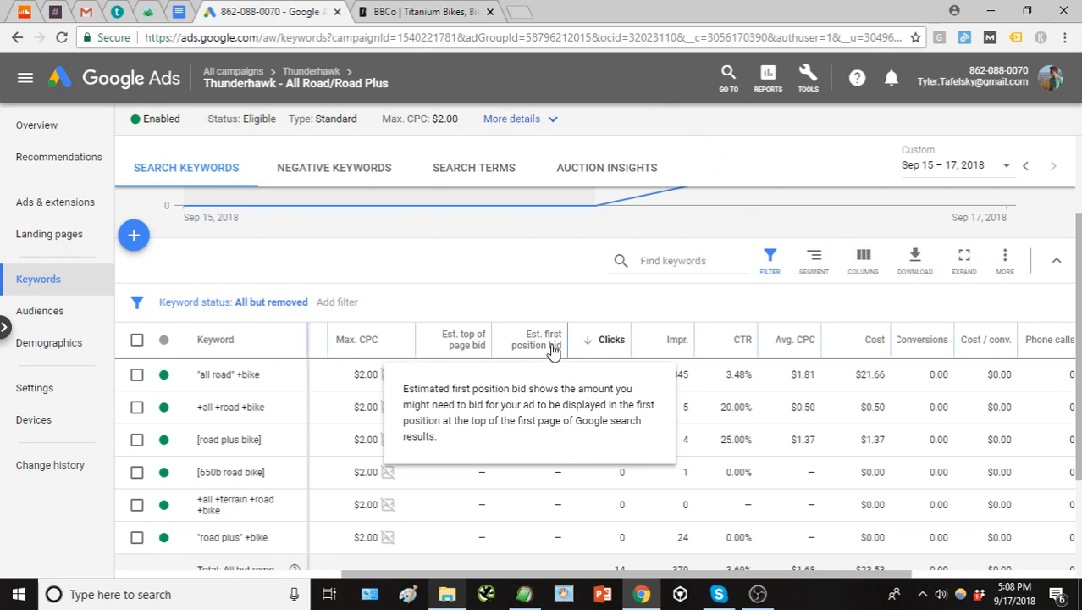
{"action": "mouse_move", "coordinate": [466, 352]}
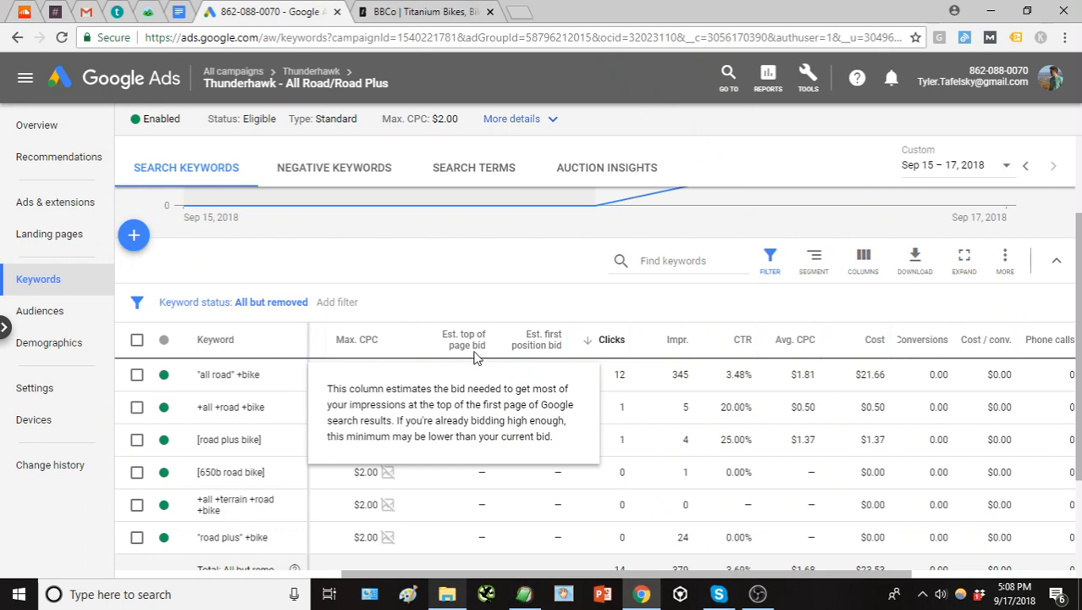
{"action": "mouse_move", "coordinate": [550, 355]}
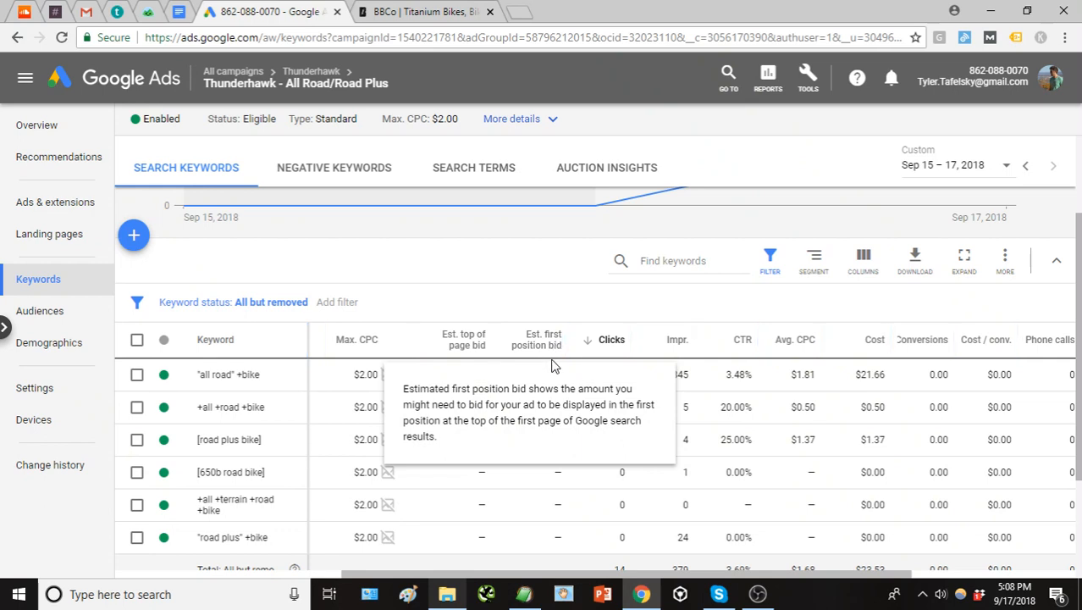
{"action": "mouse_move", "coordinate": [462, 343]}
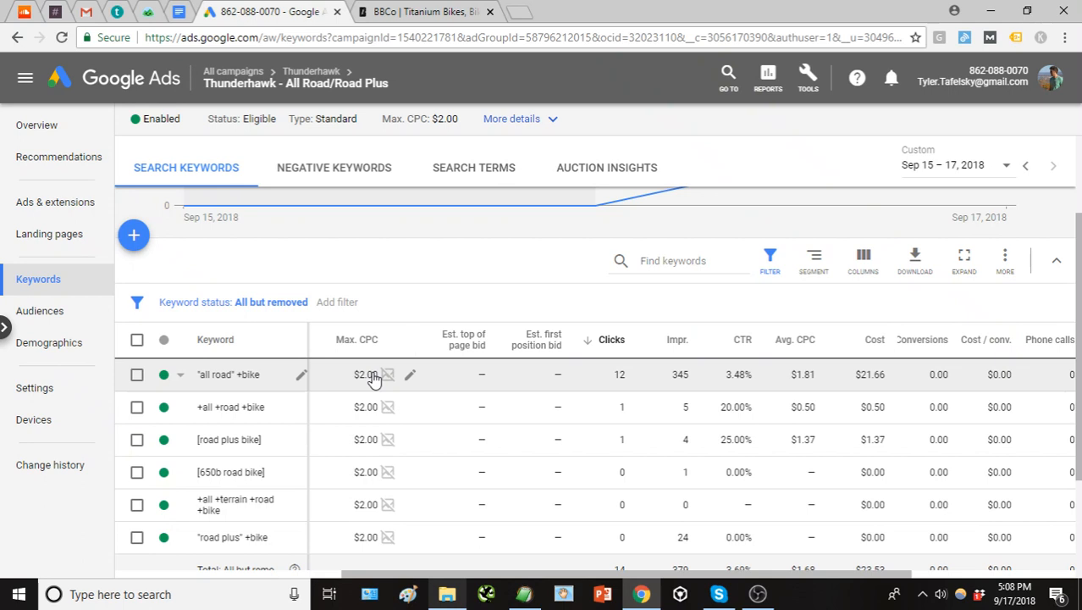
{"action": "mouse_move", "coordinate": [576, 349]}
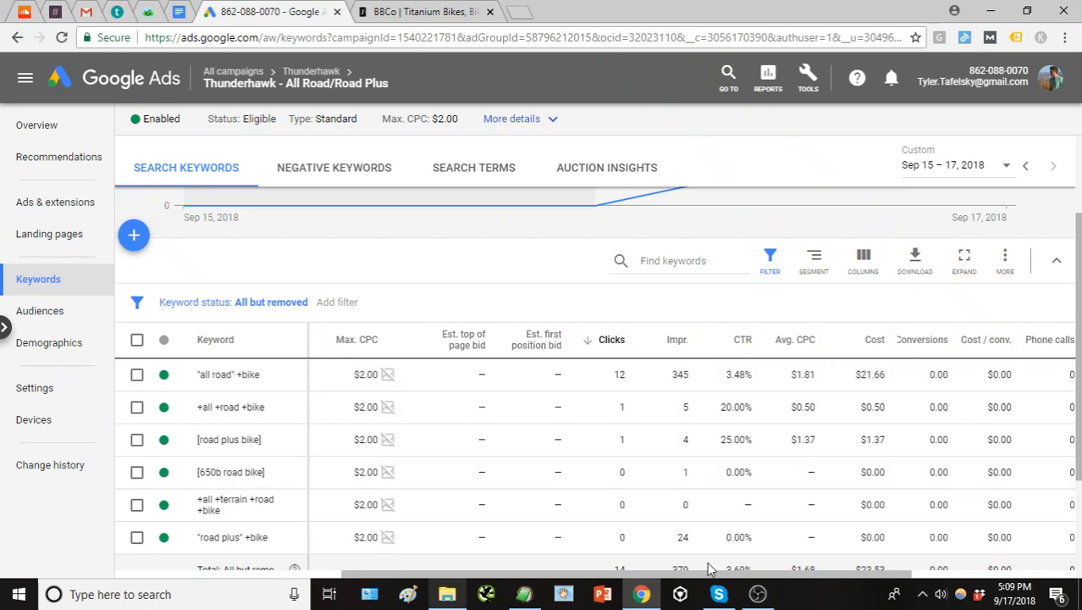
{"action": "left_click_drag", "start_coordinate": [716, 576], "coordinate": [829, 575]}
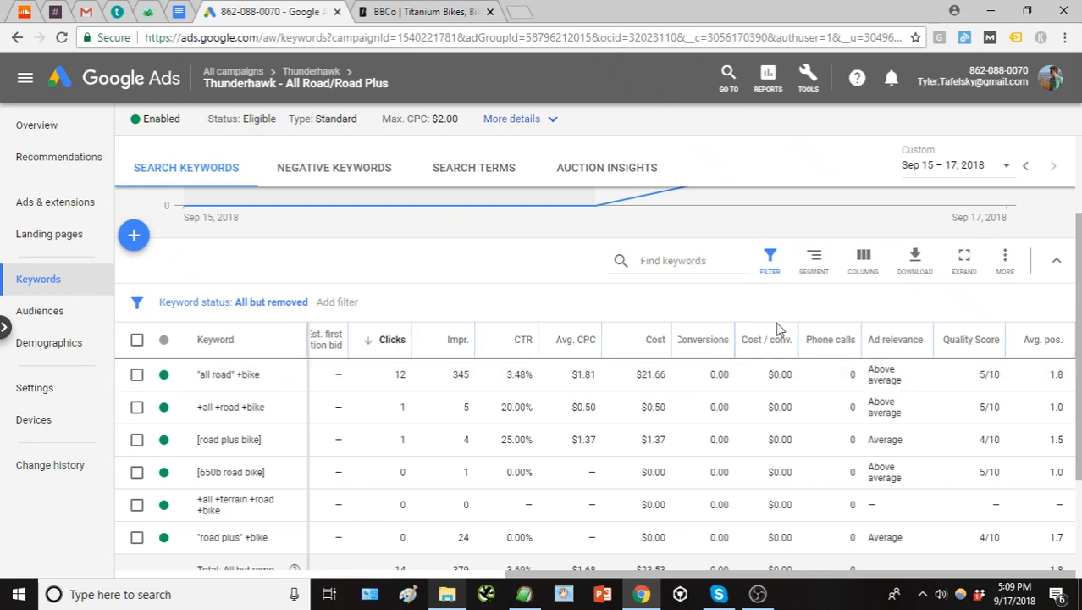
- Review the keyword table's cost per conversion, phone calls, ad relevance and max CPC columns
{"action": "mouse_move", "coordinate": [773, 351]}
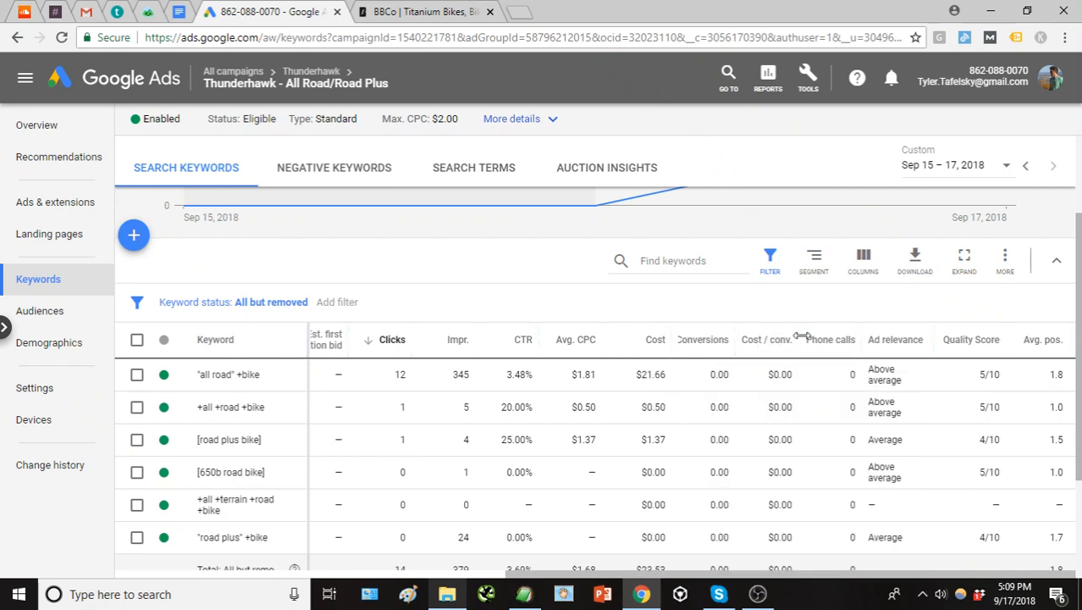
{"action": "mouse_move", "coordinate": [832, 348]}
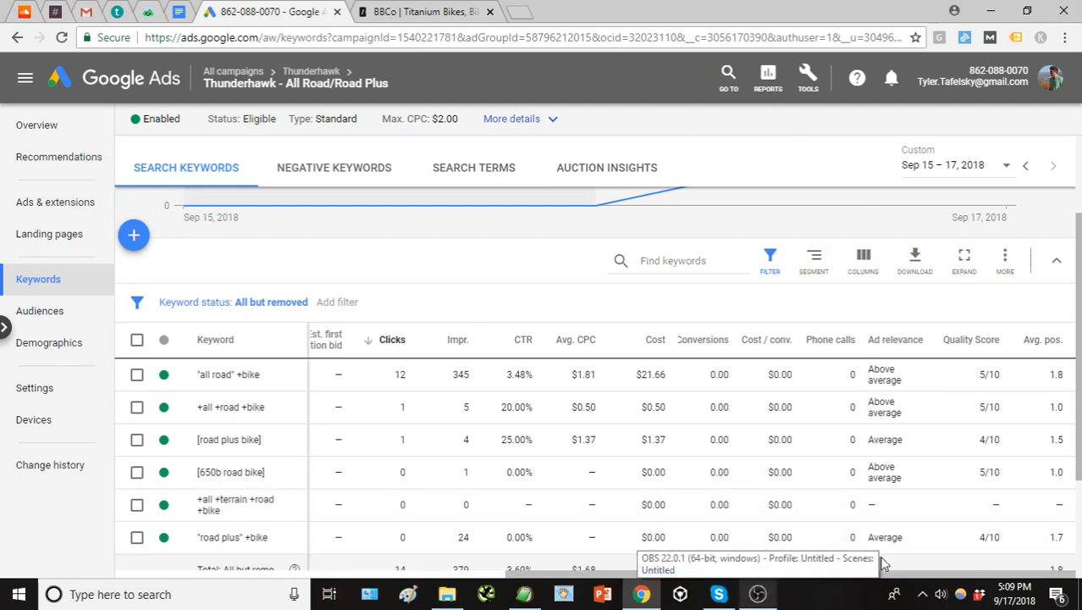
{"action": "mouse_move", "coordinate": [913, 347]}
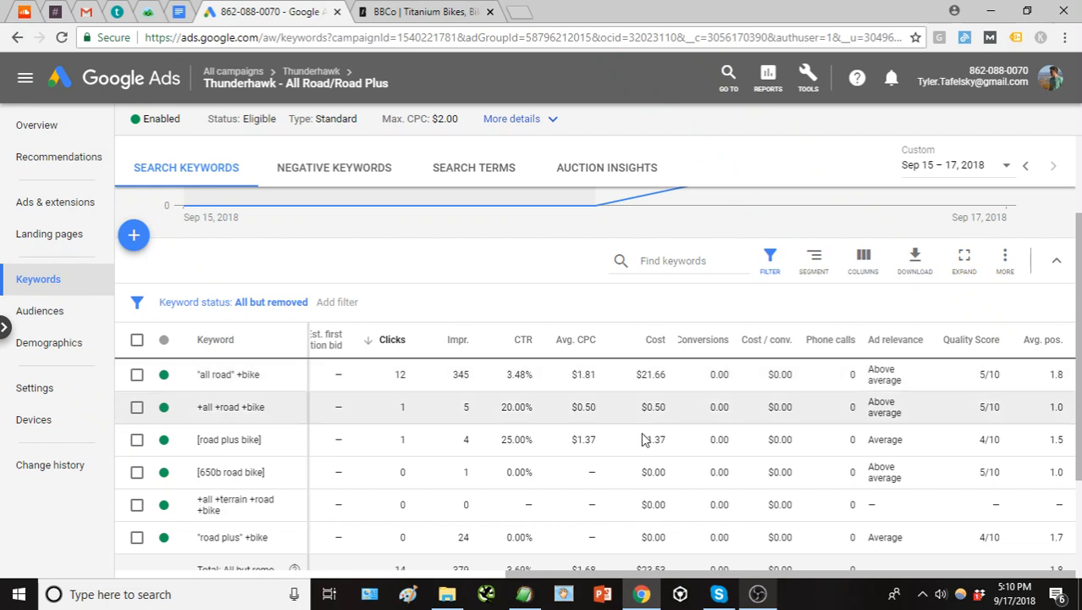
{"action": "left_click_drag", "start_coordinate": [735, 579], "coordinate": [568, 578]}
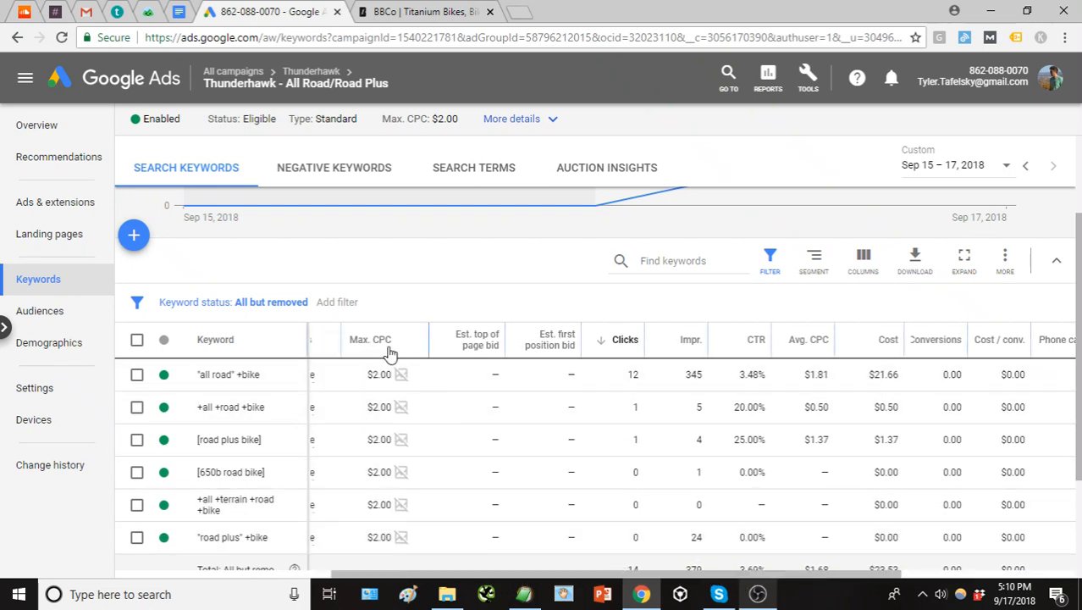
{"action": "mouse_move", "coordinate": [392, 379]}
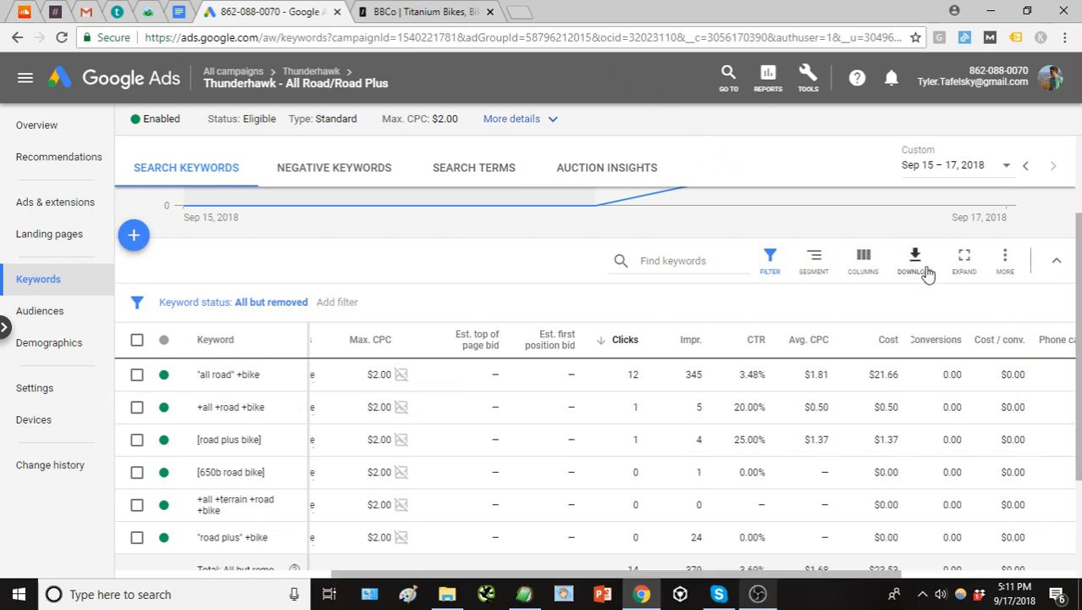
- Open the column editor for the keyword table and review the Performance metrics and the current column list
{"action": "left_click", "coordinate": [862, 253]}
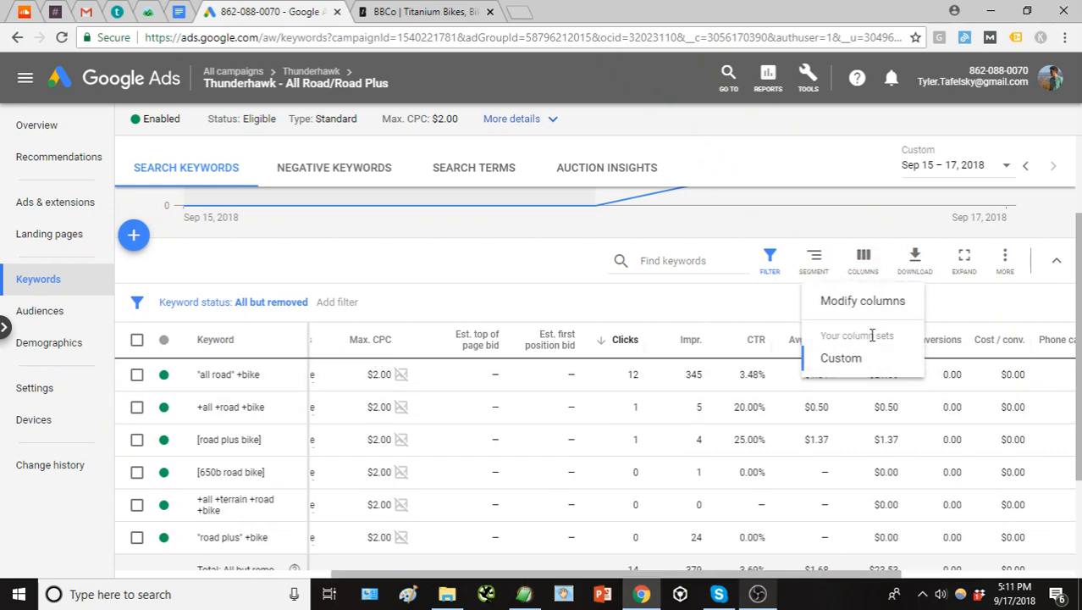
{"action": "left_click", "coordinate": [887, 312]}
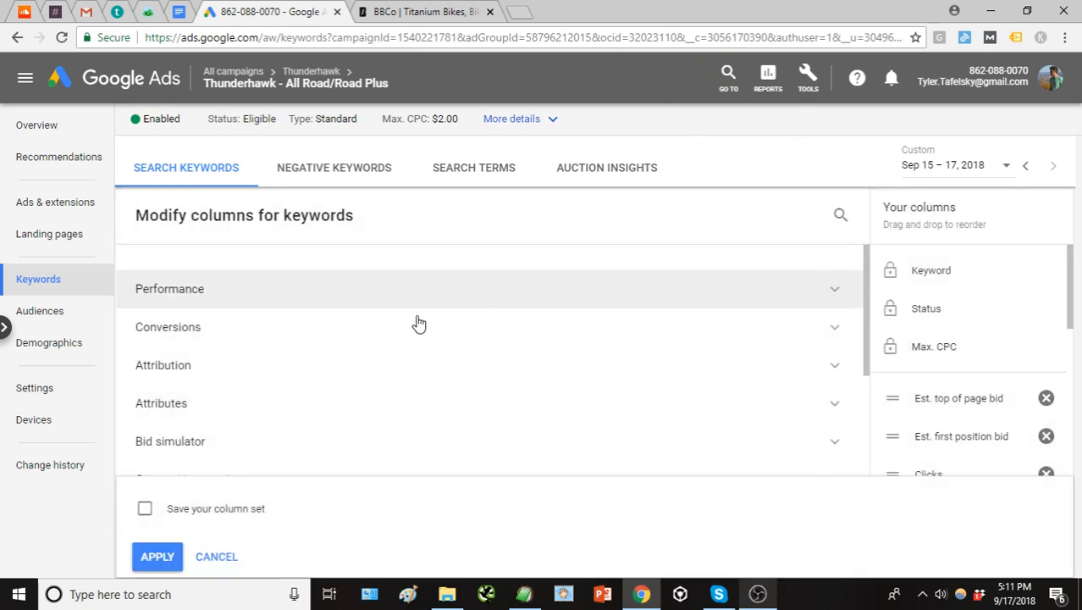
{"action": "left_click", "coordinate": [145, 511]}
{"action": "left_click", "coordinate": [145, 510]}
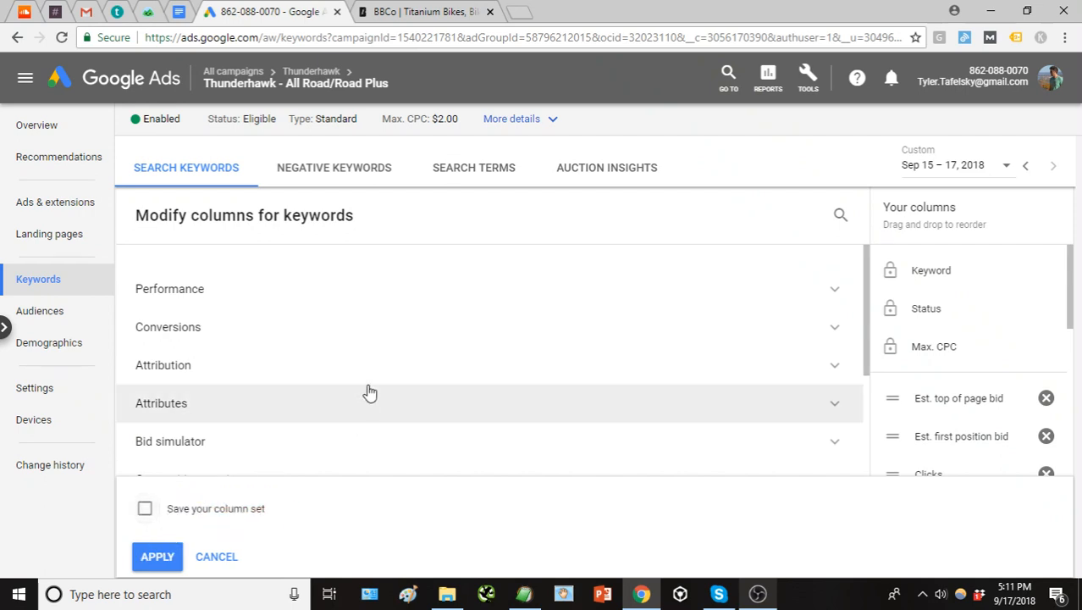
{"action": "left_click", "coordinate": [486, 297]}
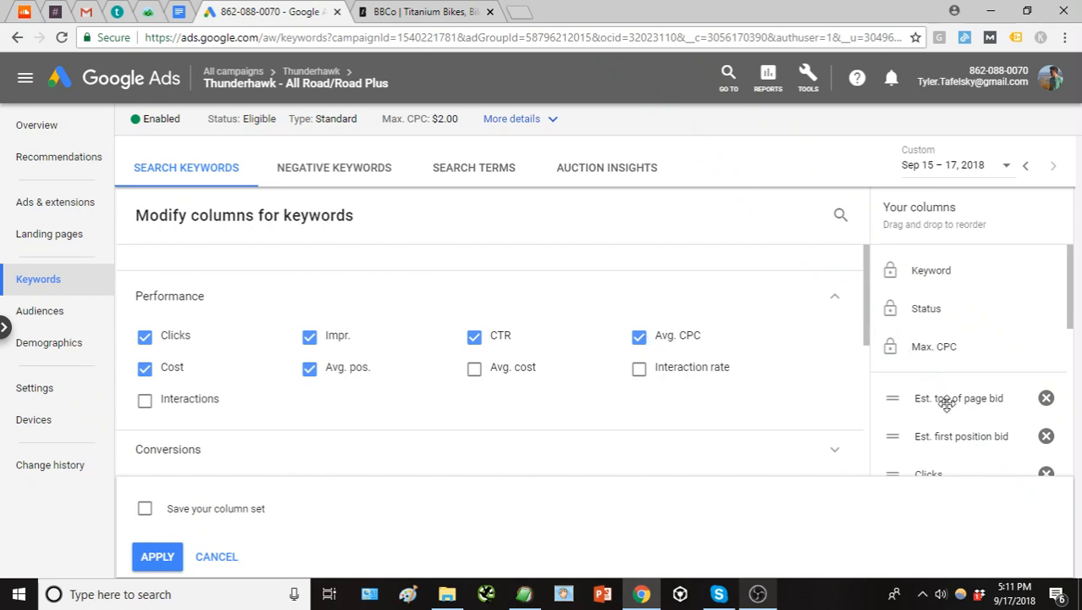
{"action": "scroll", "coordinate": [941, 405], "scroll_direction": "down", "scroll_amount": 1}
{"action": "scroll", "coordinate": [940, 409], "scroll_direction": "up", "scroll_amount": 2}
{"action": "scroll", "coordinate": [925, 325], "scroll_direction": "down", "scroll_amount": 2}
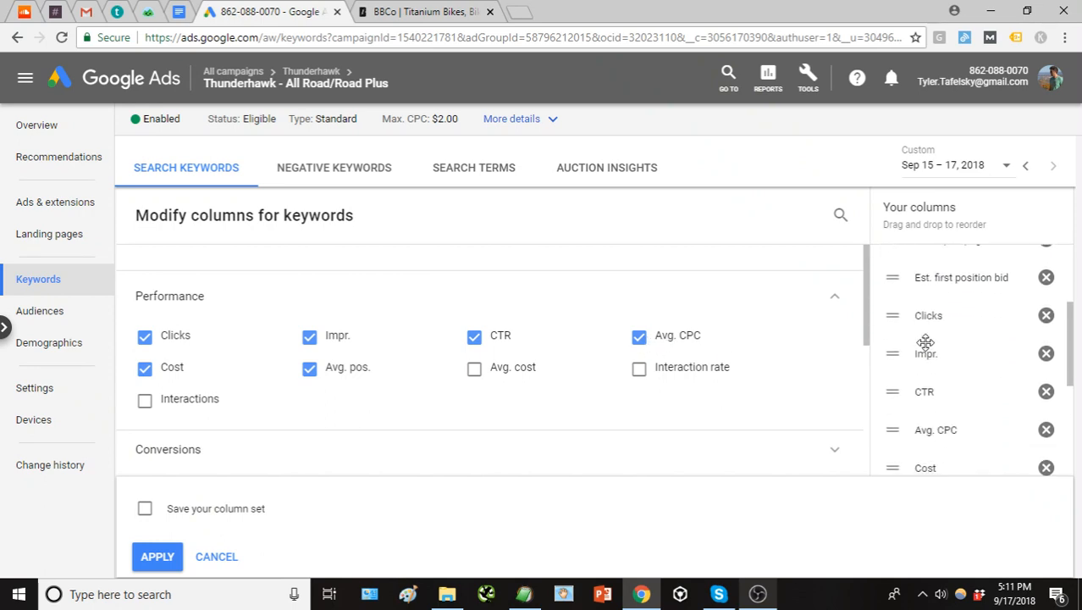
{"action": "scroll", "coordinate": [952, 347], "scroll_direction": "up", "scroll_amount": 2}
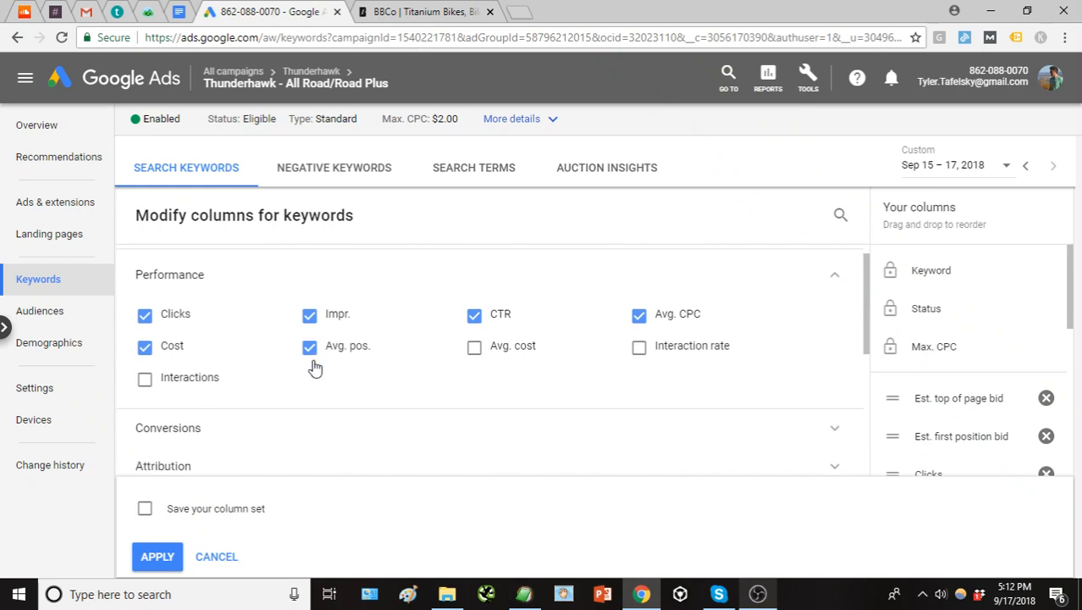
{"action": "scroll", "coordinate": [314, 365], "scroll_direction": "down", "scroll_amount": 1}
{"action": "scroll", "coordinate": [720, 287], "scroll_direction": "up", "scroll_amount": 1}
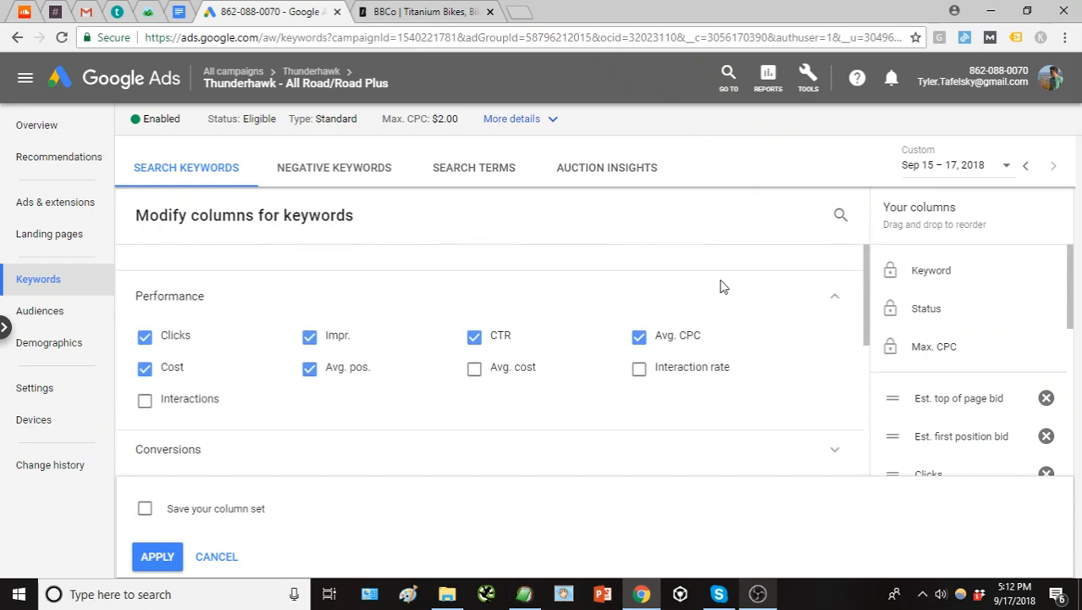
{"action": "left_click", "coordinate": [837, 301]}
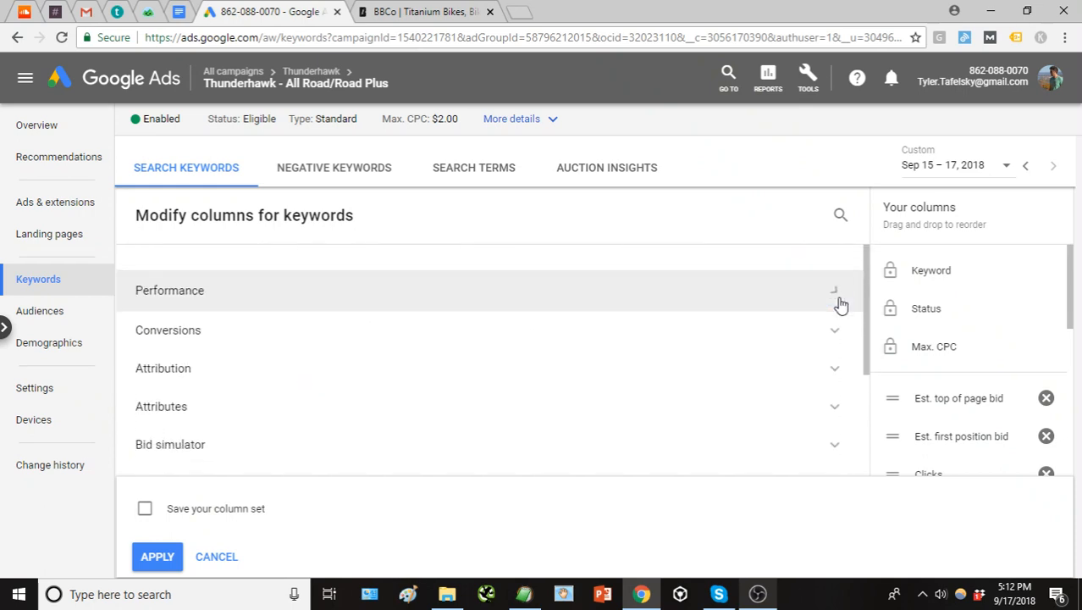
- Review the Conversions metrics in the column editor, reading the explanations of Conversions and Cost / conv
{"action": "left_click", "coordinate": [391, 333]}
{"action": "mouse_move", "coordinate": [197, 381]}
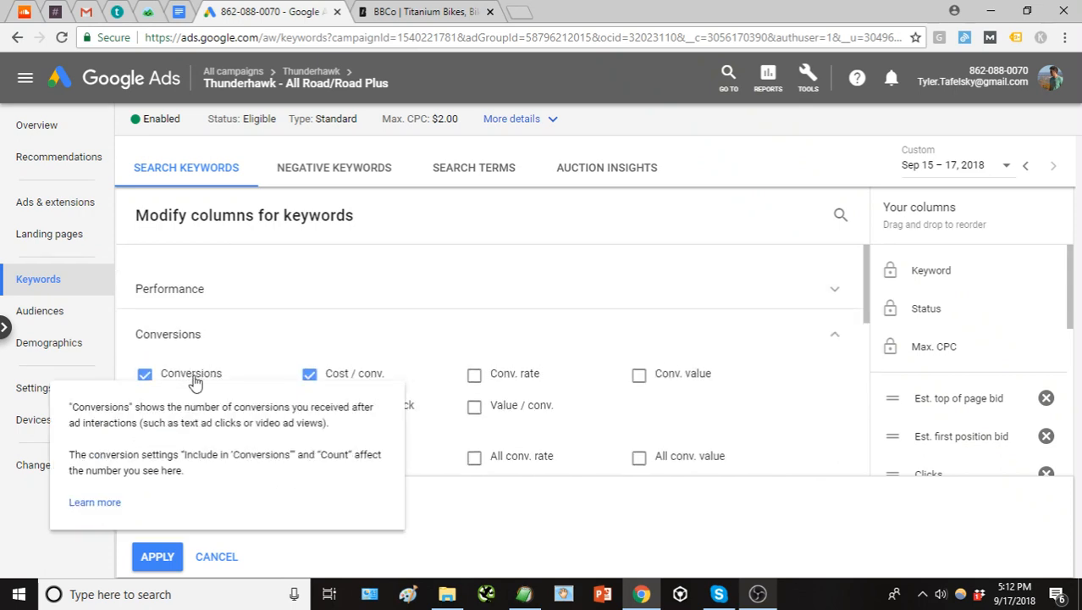
{"action": "mouse_move", "coordinate": [373, 380]}
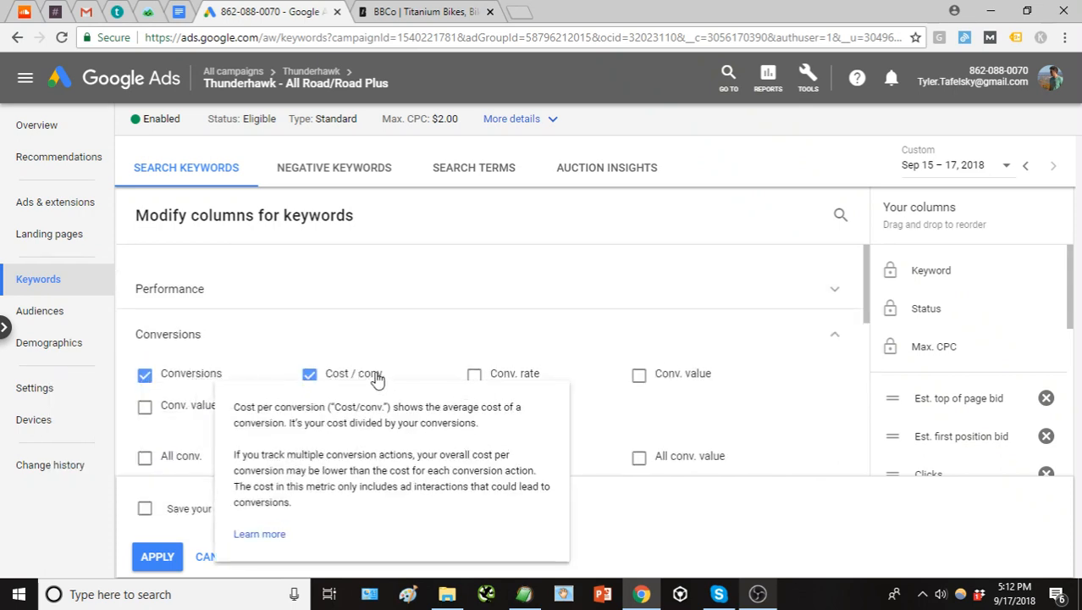
{"action": "scroll", "coordinate": [762, 449], "scroll_direction": "down", "scroll_amount": 1}
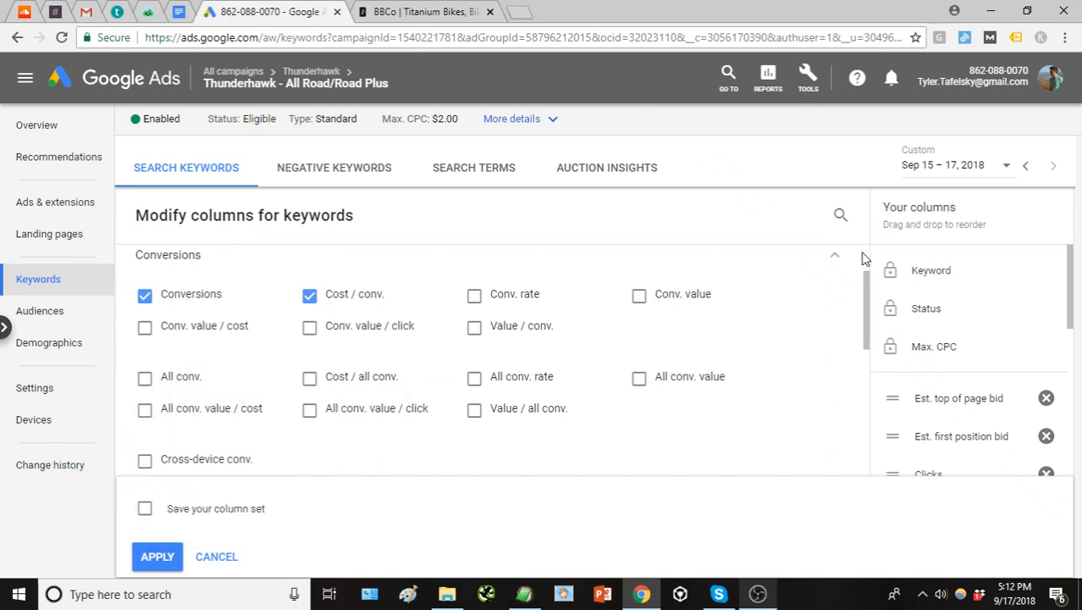
{"action": "left_click", "coordinate": [835, 258]}
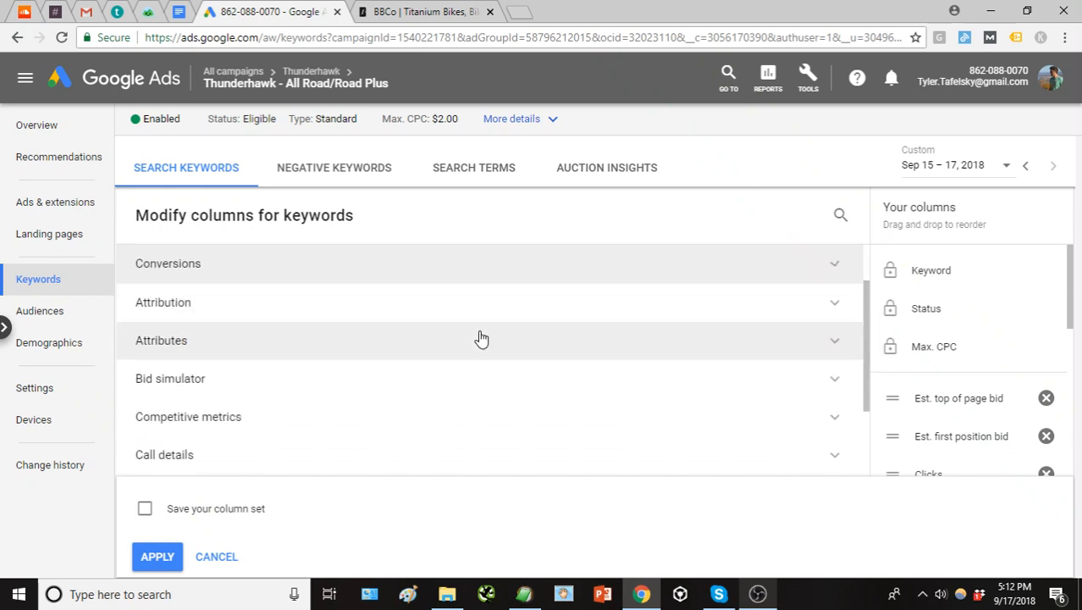
- Review the Attributes column options, reading the explanation of Est. first page bid and checking the estimated top of page and first position bids
{"action": "left_click", "coordinate": [356, 344]}
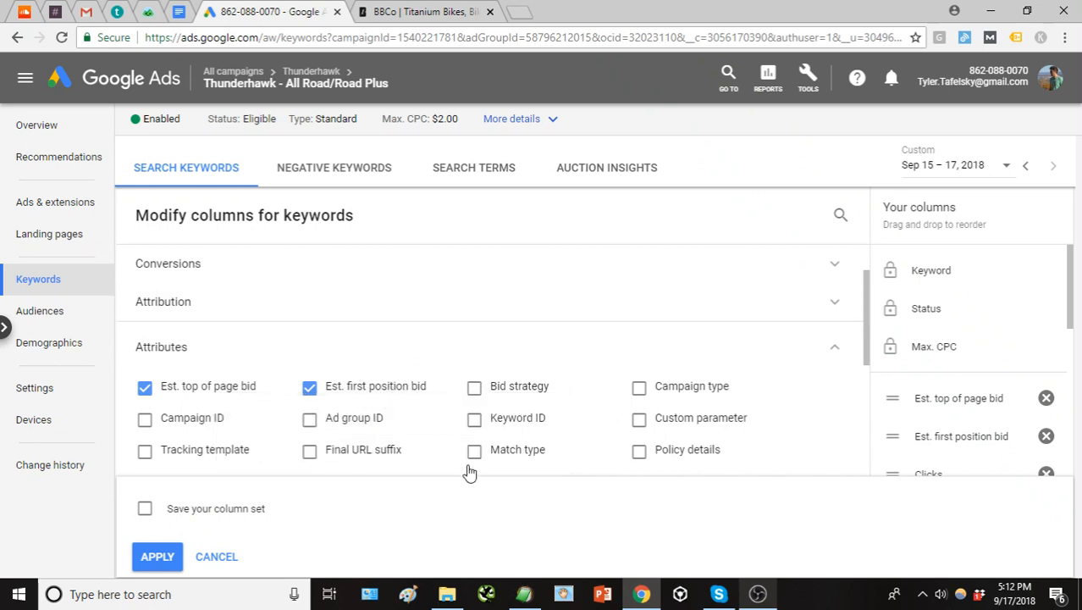
{"action": "scroll", "coordinate": [470, 466], "scroll_direction": "down", "scroll_amount": 2}
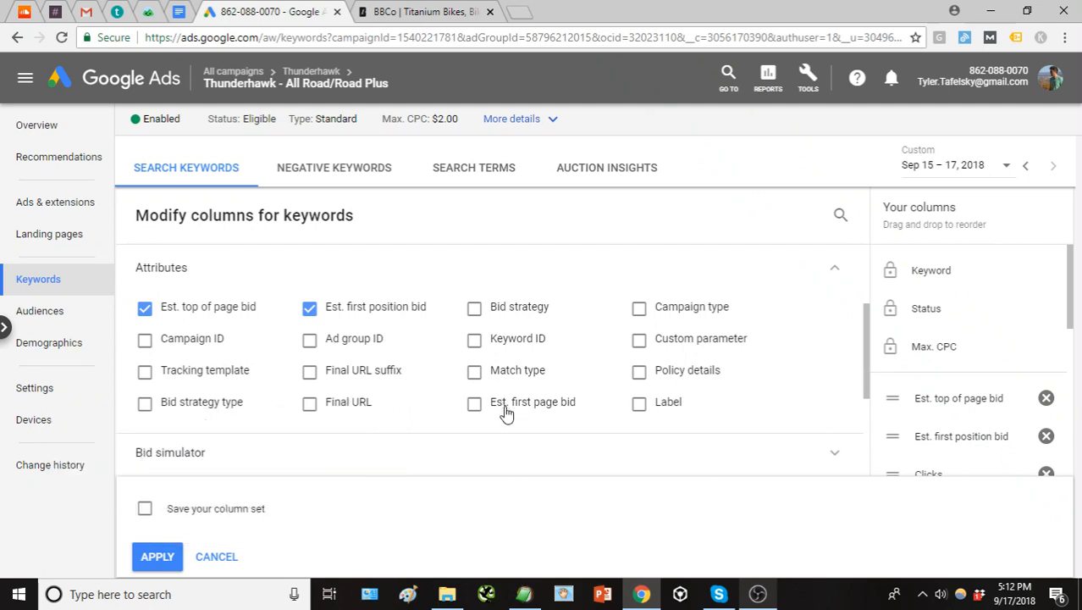
{"action": "mouse_move", "coordinate": [513, 412]}
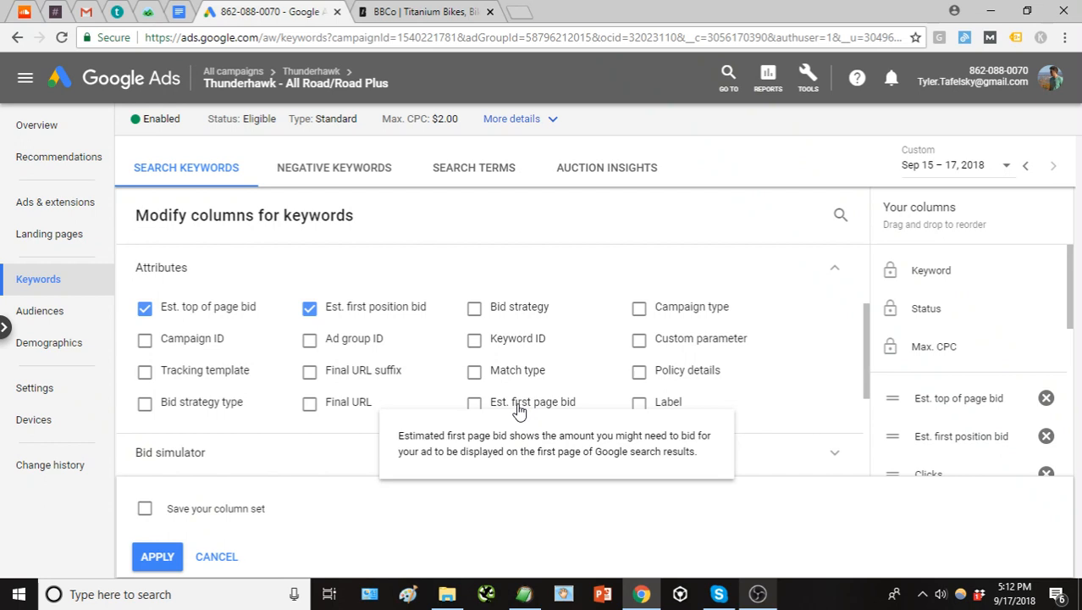
{"action": "mouse_move", "coordinate": [241, 313]}
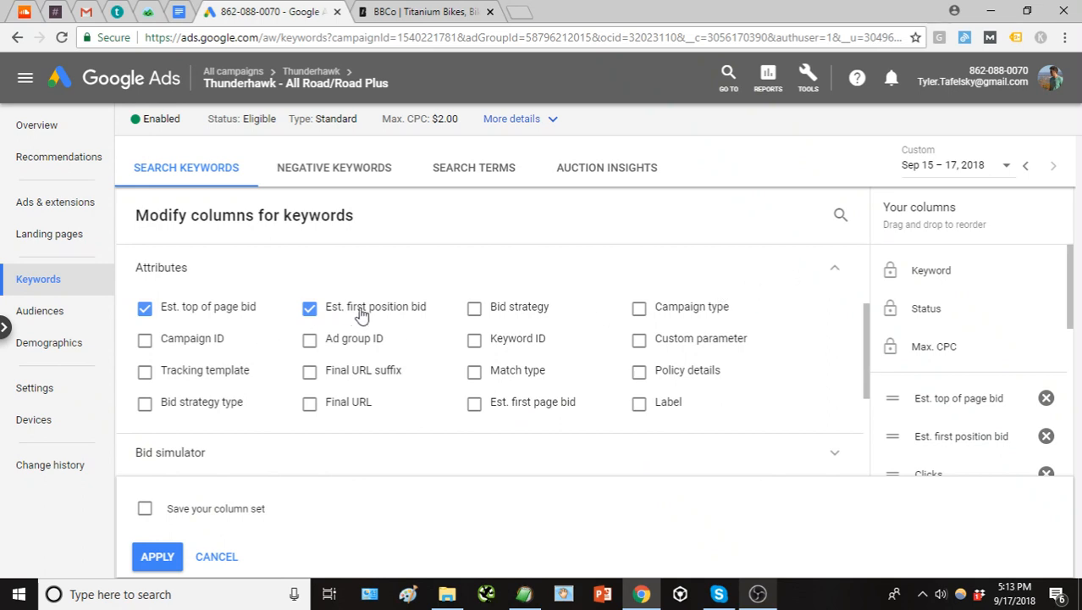
{"action": "left_click", "coordinate": [836, 269]}
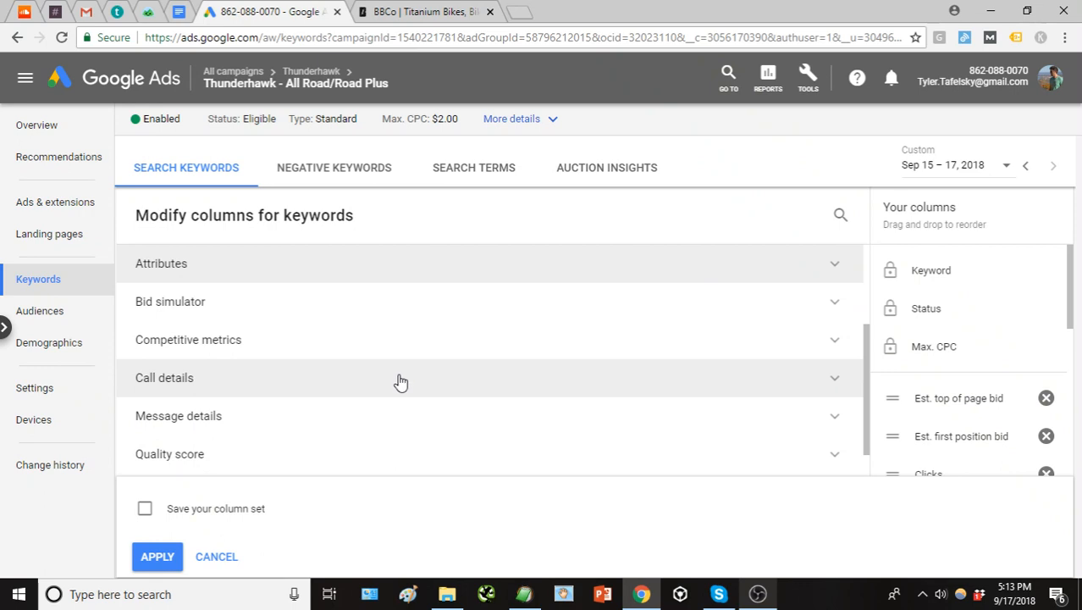
- Review the Quality score column options and apply the existing column selection to the keyword table
{"action": "left_click", "coordinate": [373, 456]}
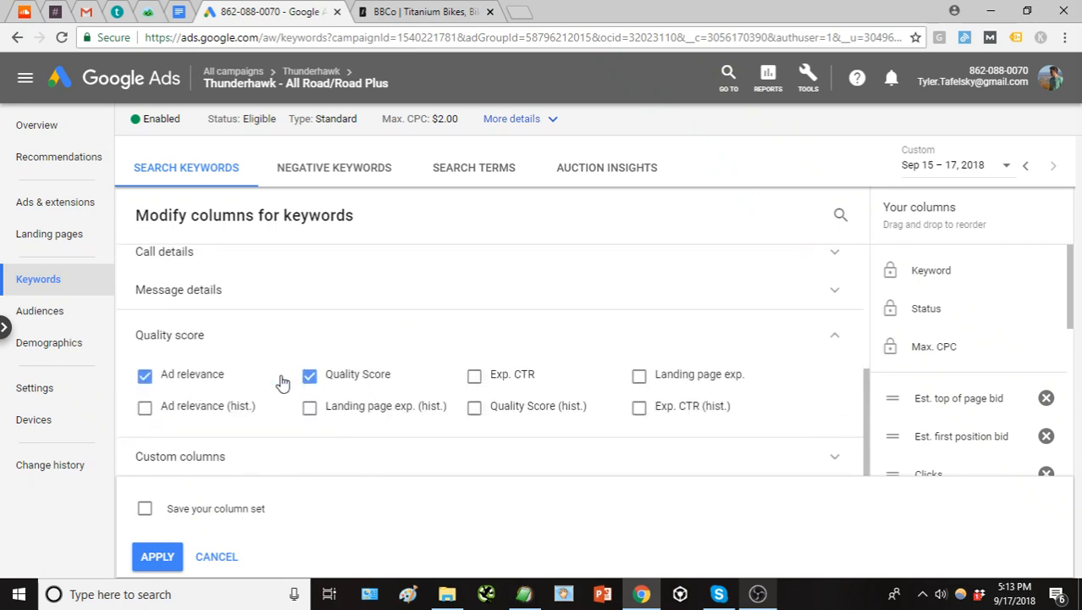
{"action": "left_click", "coordinate": [836, 340]}
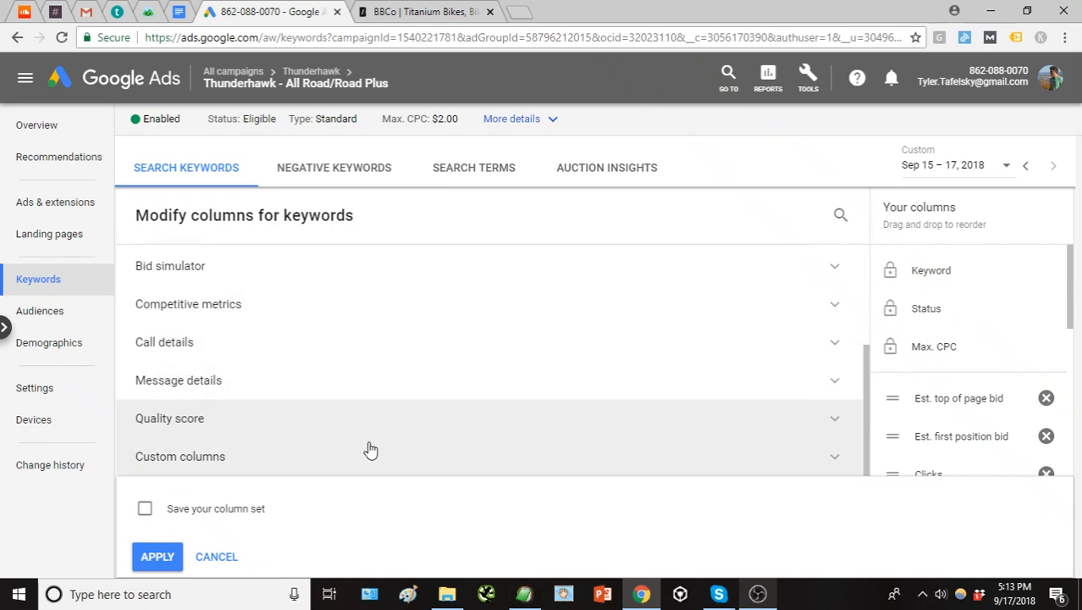
{"action": "scroll", "coordinate": [365, 343], "scroll_direction": "up", "scroll_amount": 3}
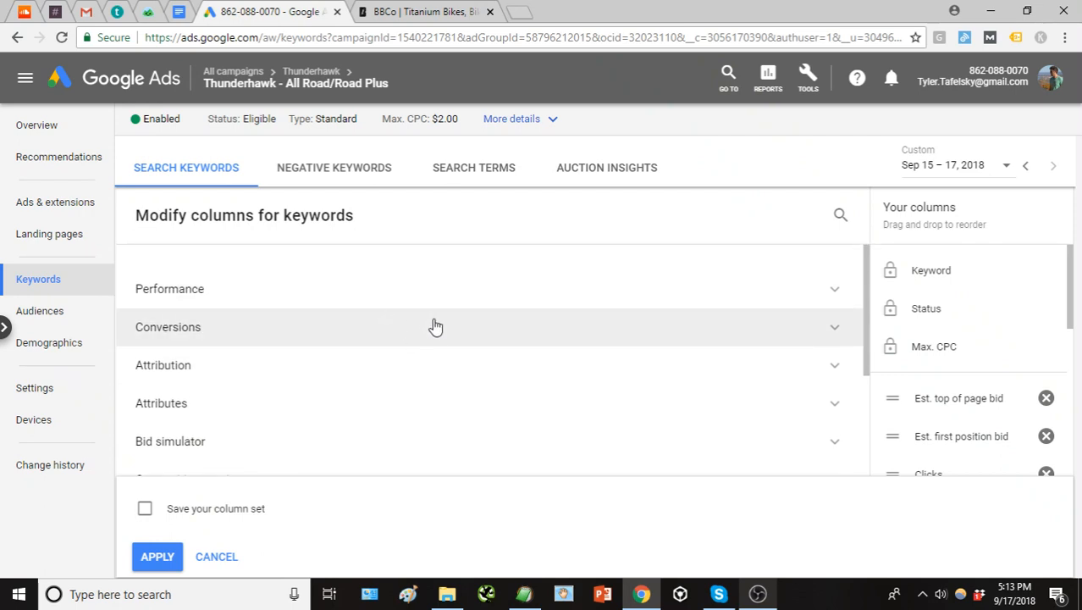
{"action": "scroll", "coordinate": [496, 453], "scroll_direction": "down", "scroll_amount": 2}
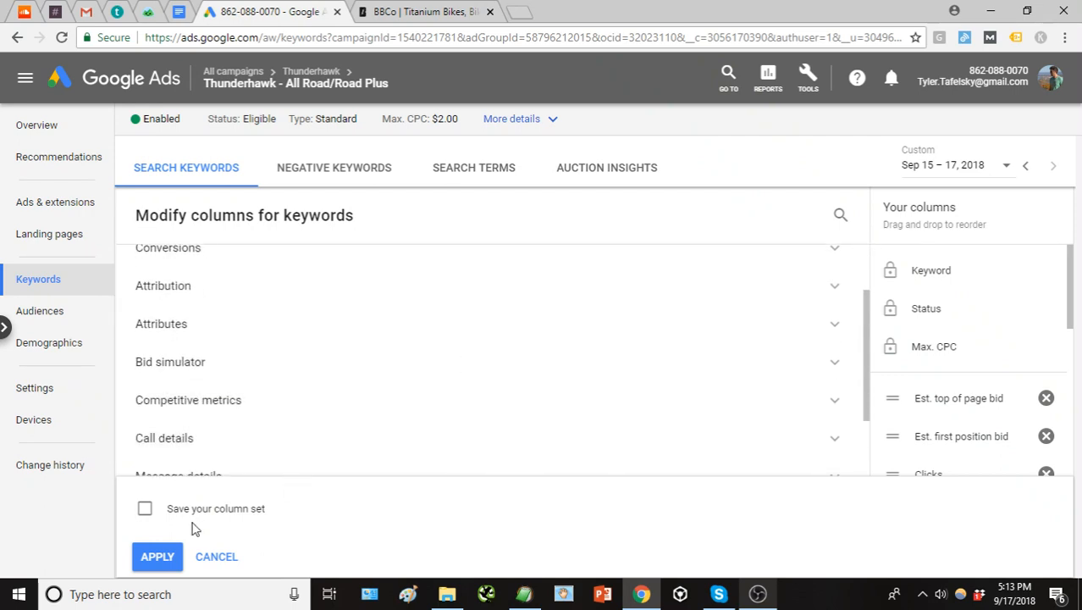
{"action": "left_click", "coordinate": [168, 556]}
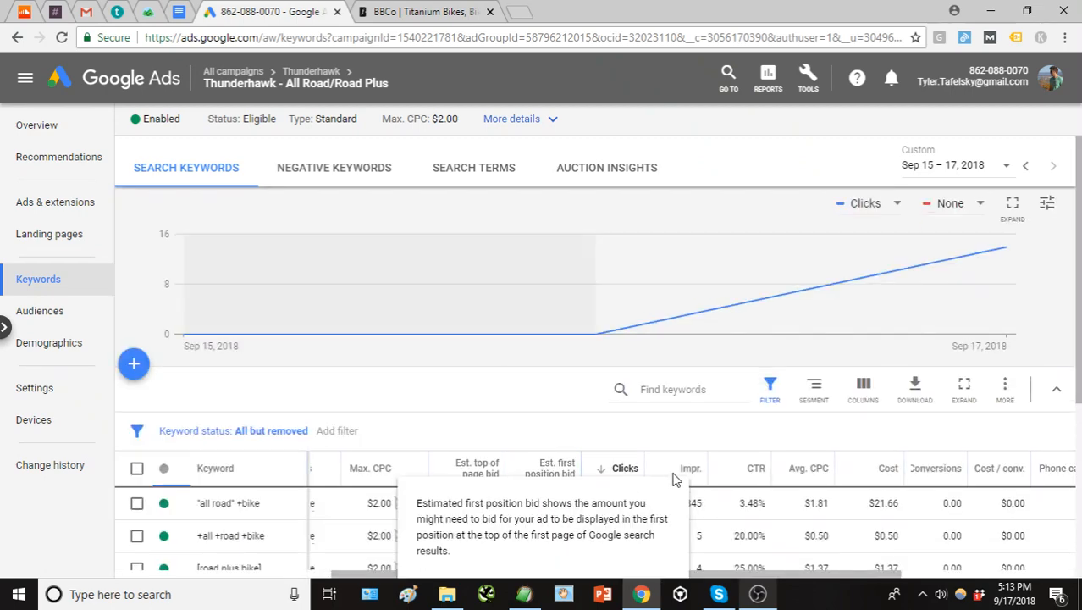
- Compare the keywords' max CPC bids with their average CPC, Quality Score and average position across the table
{"action": "scroll", "coordinate": [597, 410], "scroll_direction": "down", "scroll_amount": 1}
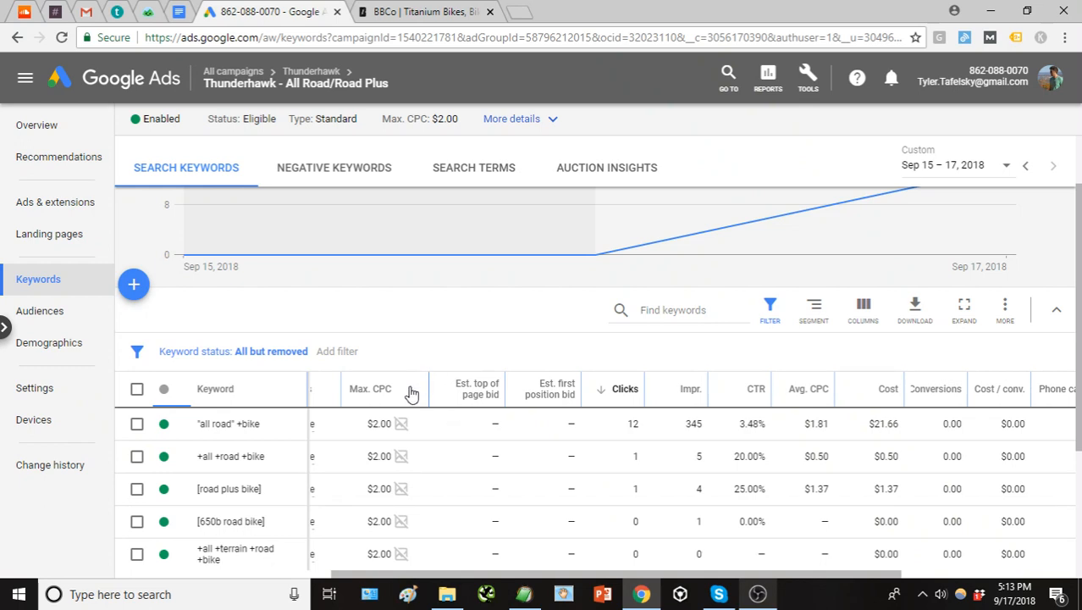
{"action": "left_click_drag", "start_coordinate": [481, 575], "coordinate": [454, 576]}
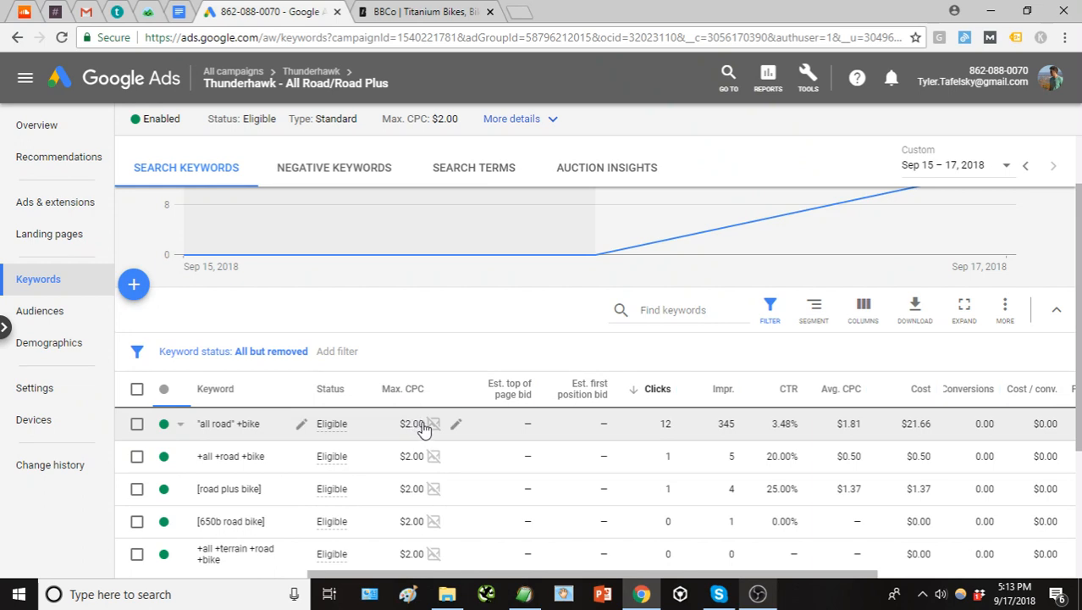
{"action": "mouse_move", "coordinate": [433, 428]}
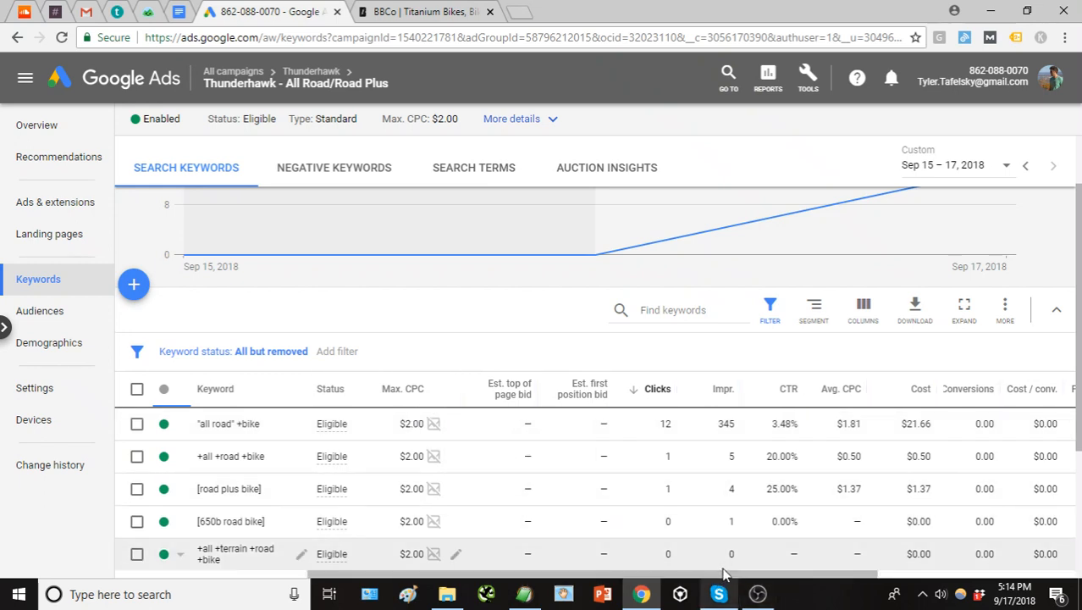
{"action": "left_click_drag", "start_coordinate": [737, 573], "coordinate": [936, 575]}
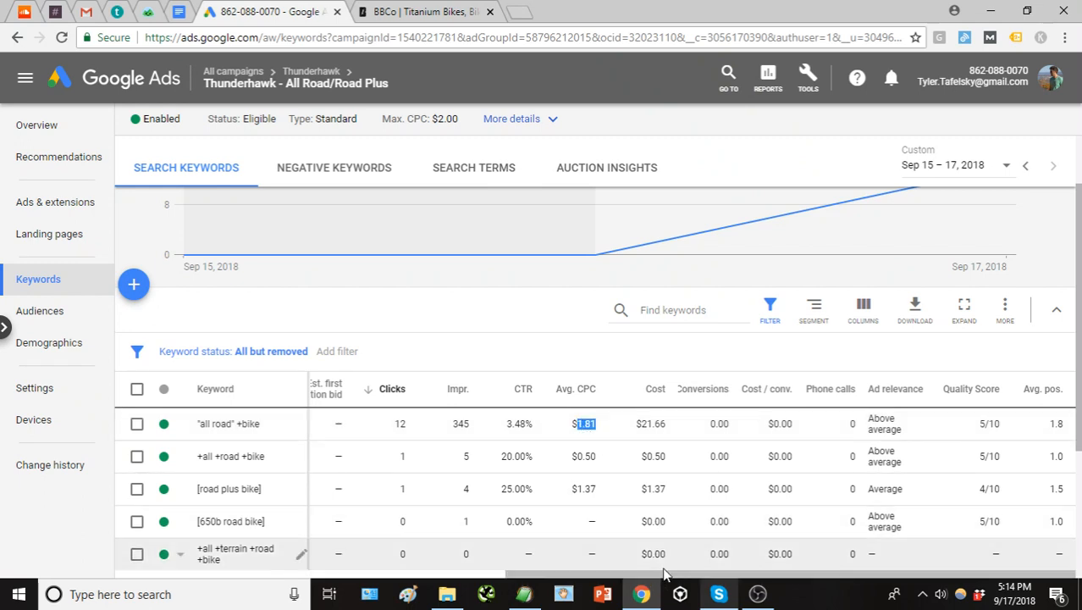
{"action": "left_click_drag", "start_coordinate": [669, 578], "coordinate": [473, 579]}
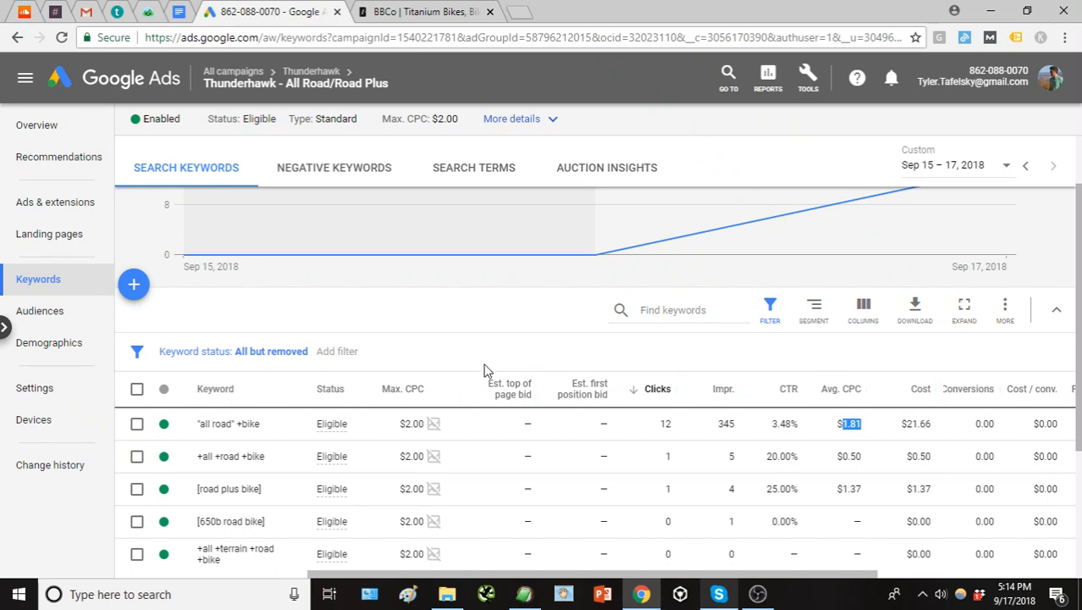
{"action": "scroll", "coordinate": [491, 370], "scroll_direction": "down", "scroll_amount": 1}
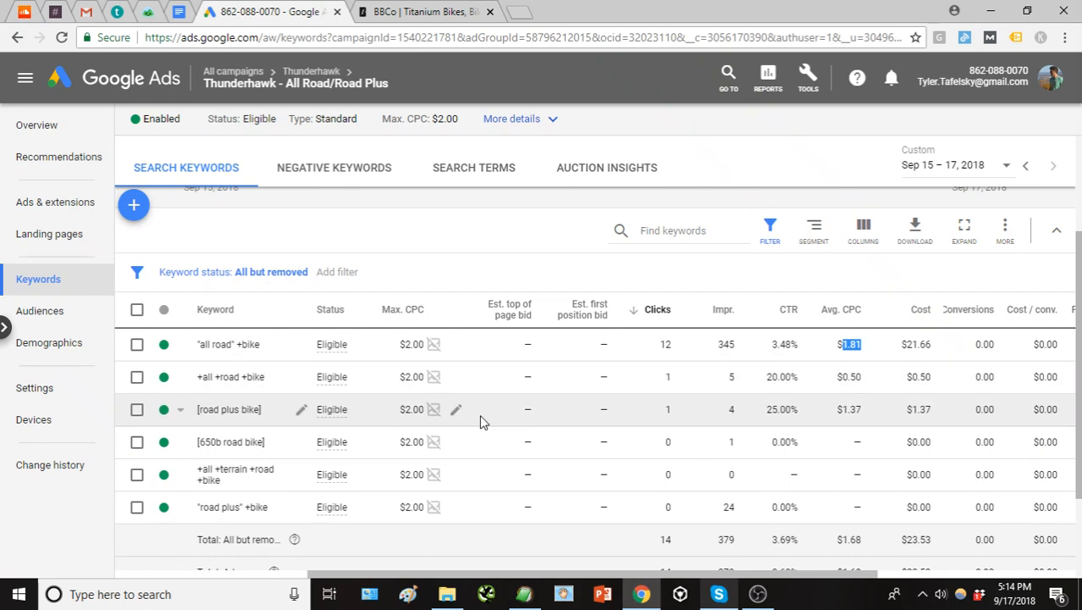
{"action": "scroll", "coordinate": [481, 421], "scroll_direction": "up", "scroll_amount": 1}
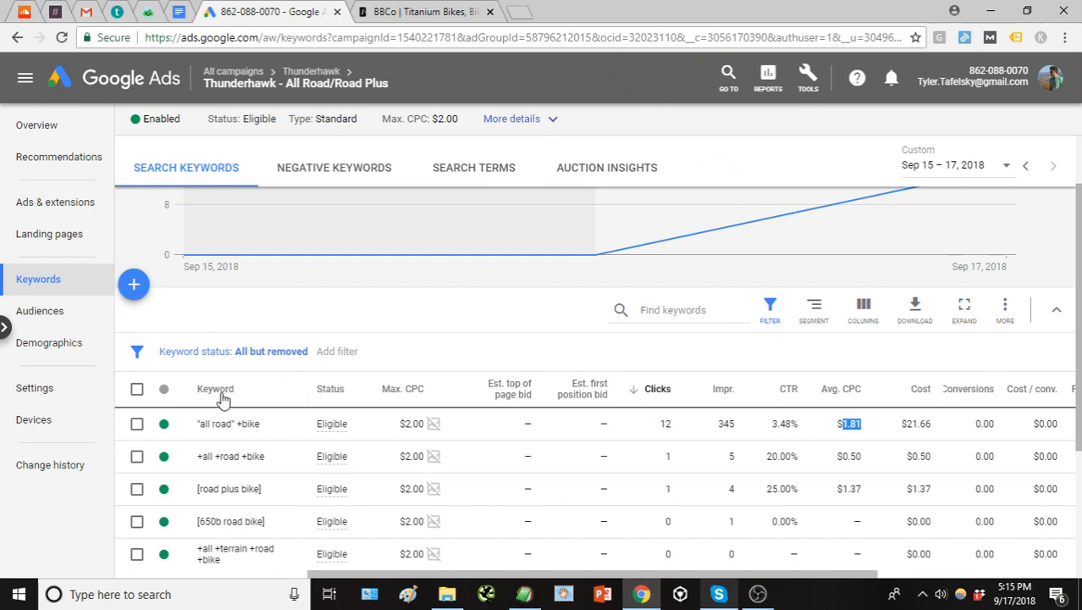
- Open the Thunderhawk campaign's bidding settings and change the bid strategy from Manual CPC to Target search page location
{"action": "left_click", "coordinate": [72, 391]}
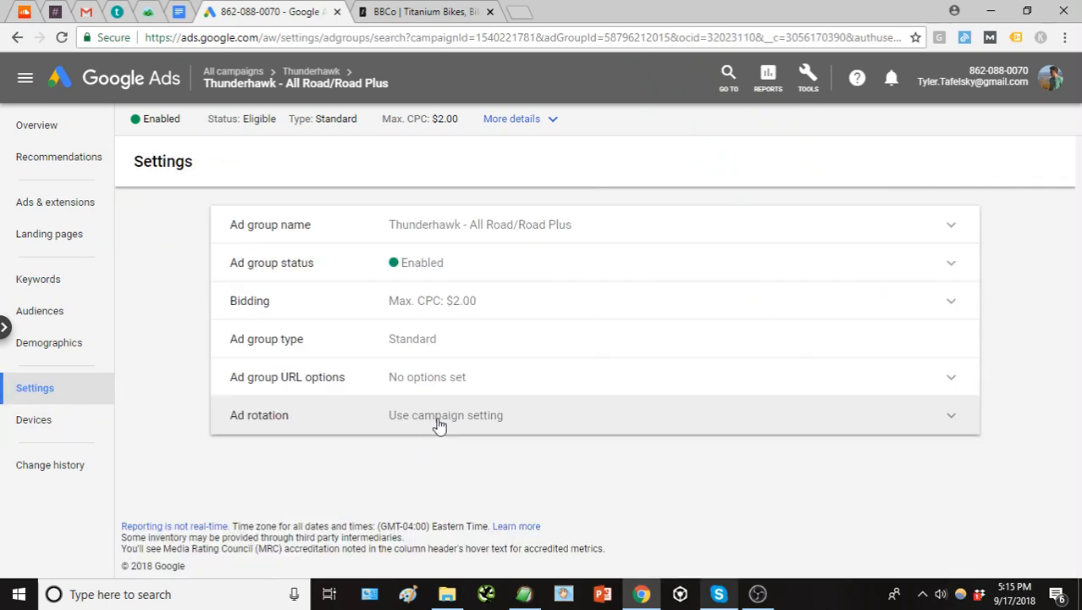
{"action": "left_click", "coordinate": [327, 75]}
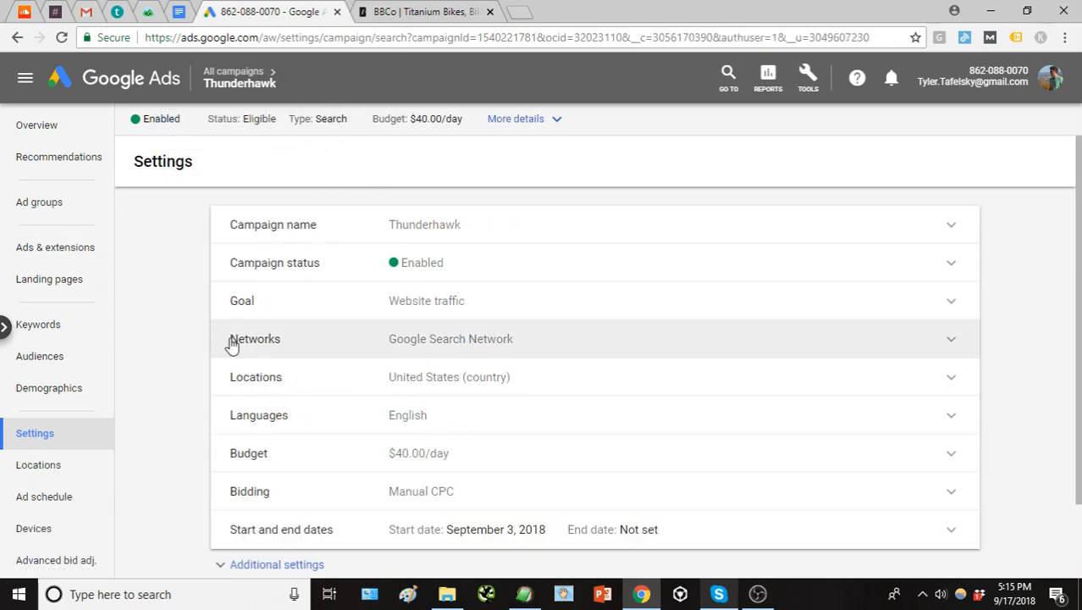
{"action": "scroll", "coordinate": [545, 389], "scroll_direction": "down", "scroll_amount": 1}
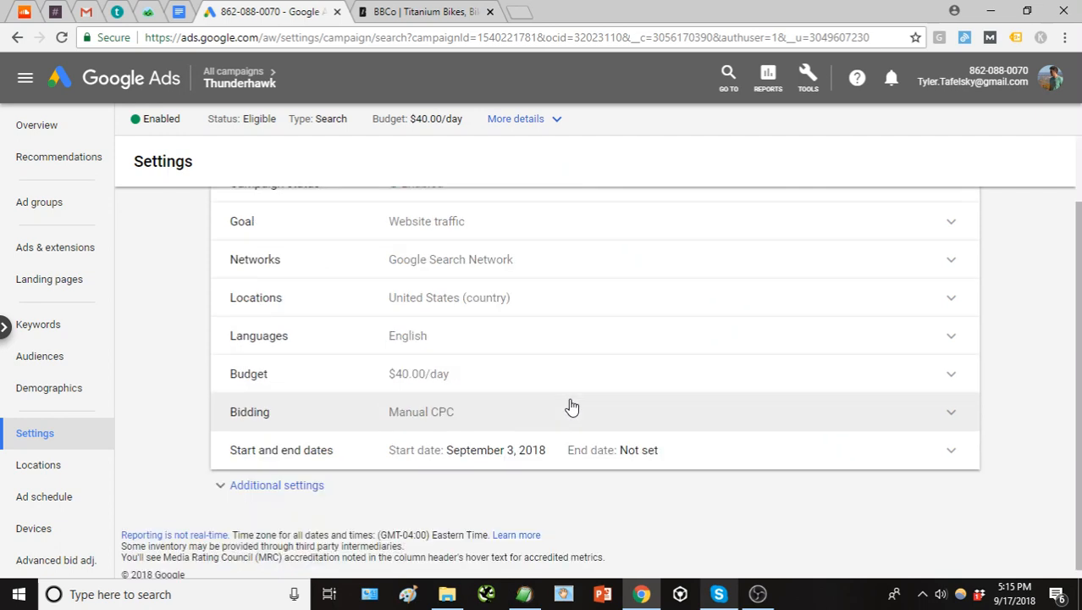
{"action": "left_click", "coordinate": [470, 413]}
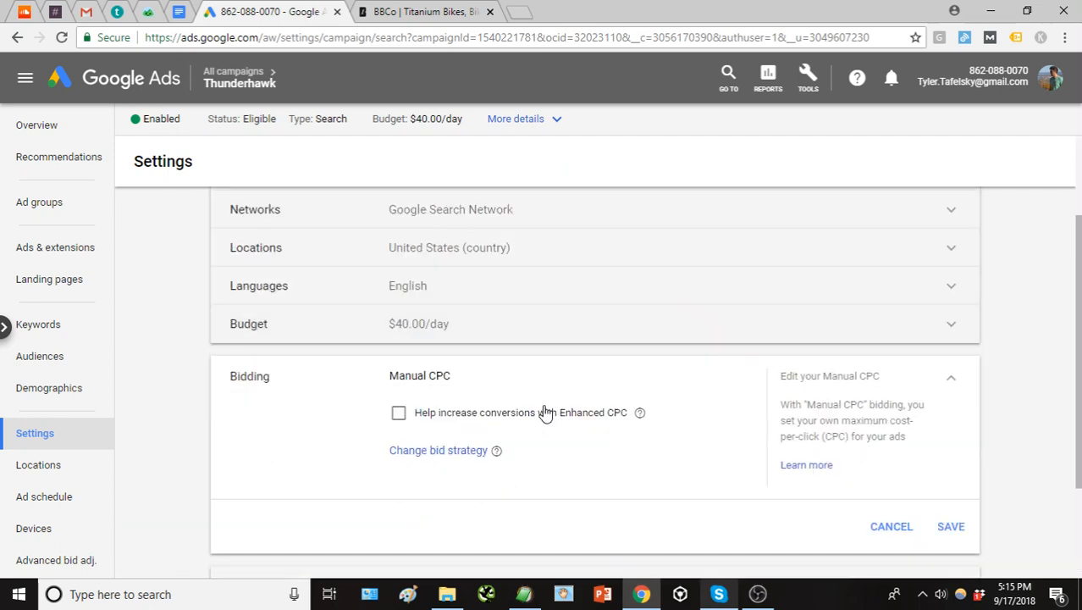
{"action": "left_click", "coordinate": [467, 454]}
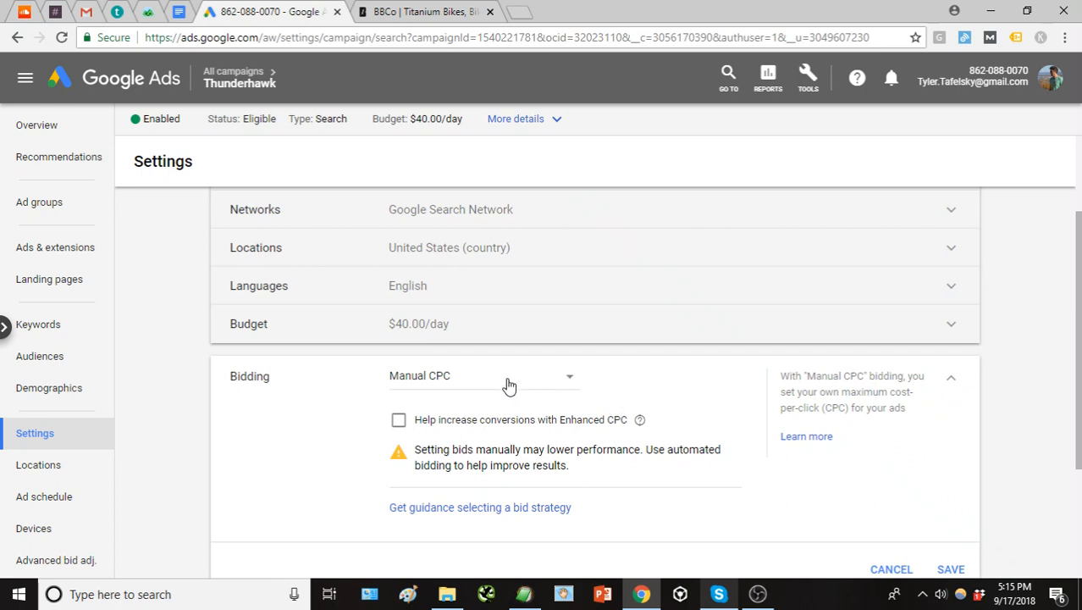
{"action": "left_click", "coordinate": [569, 376]}
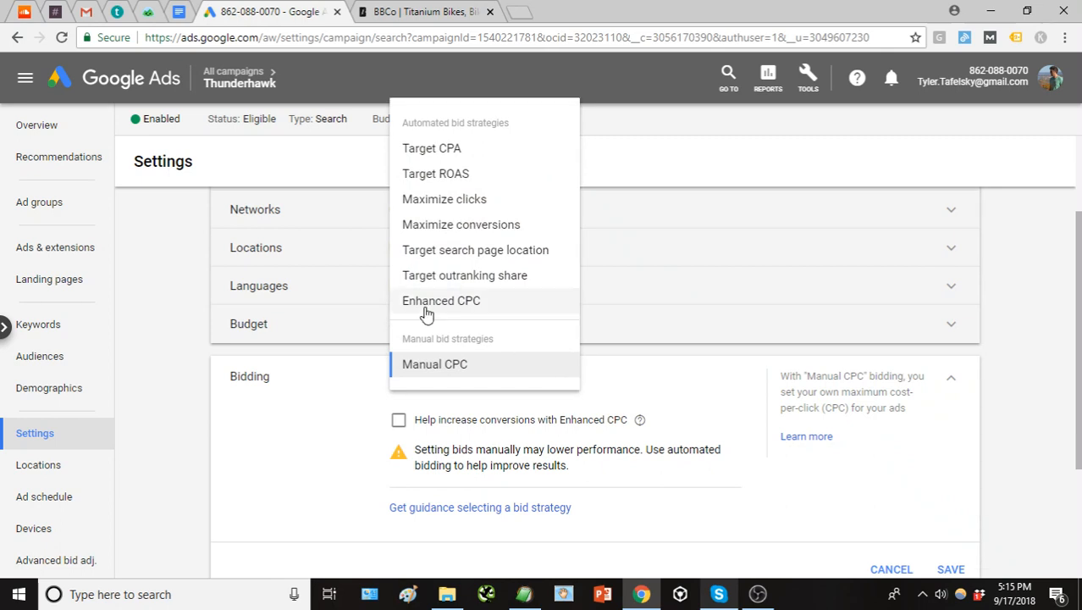
{"action": "left_click", "coordinate": [533, 252]}
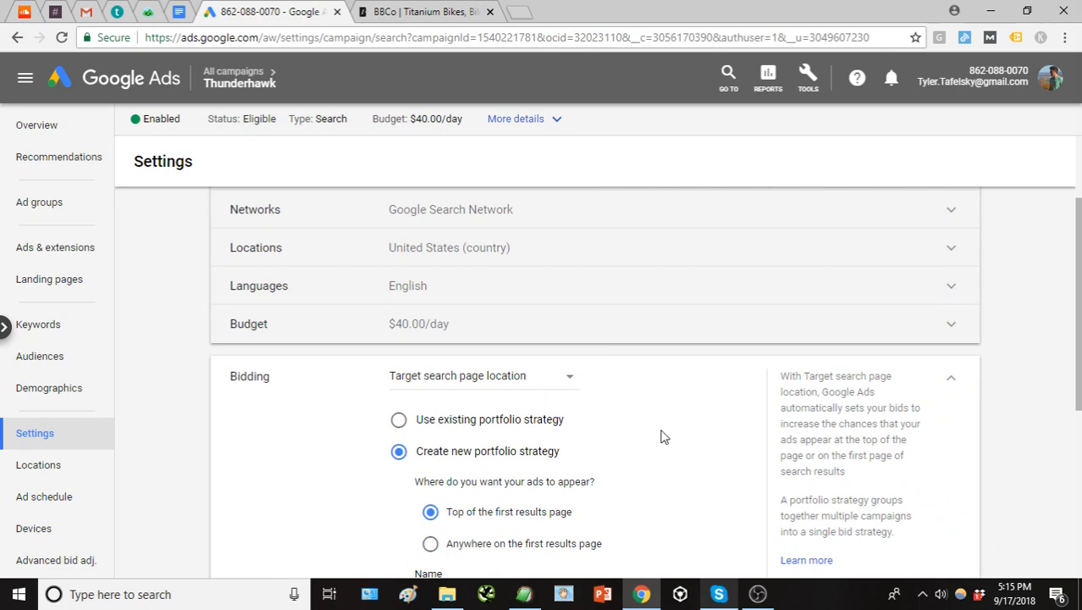
- Create and save a new portfolio strategy named Thunderhawk Aggressive that targets the top of the first results page
{"action": "scroll", "coordinate": [665, 437], "scroll_direction": "down", "scroll_amount": 1}
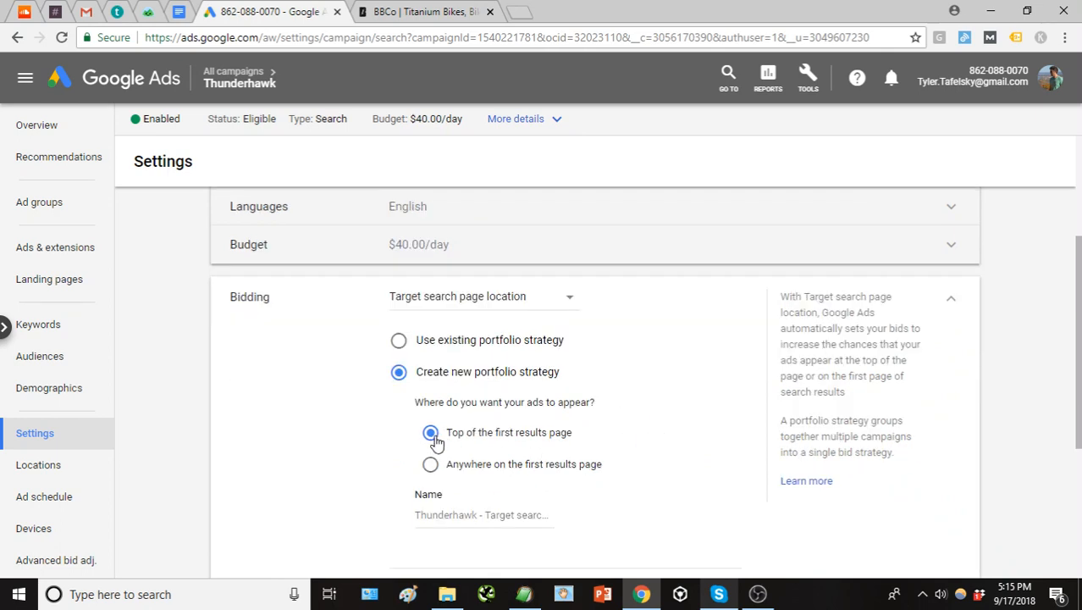
{"action": "double_click", "coordinate": [493, 439]}
{"action": "left_click", "coordinate": [544, 442]}
{"action": "left_click", "coordinate": [541, 513]}
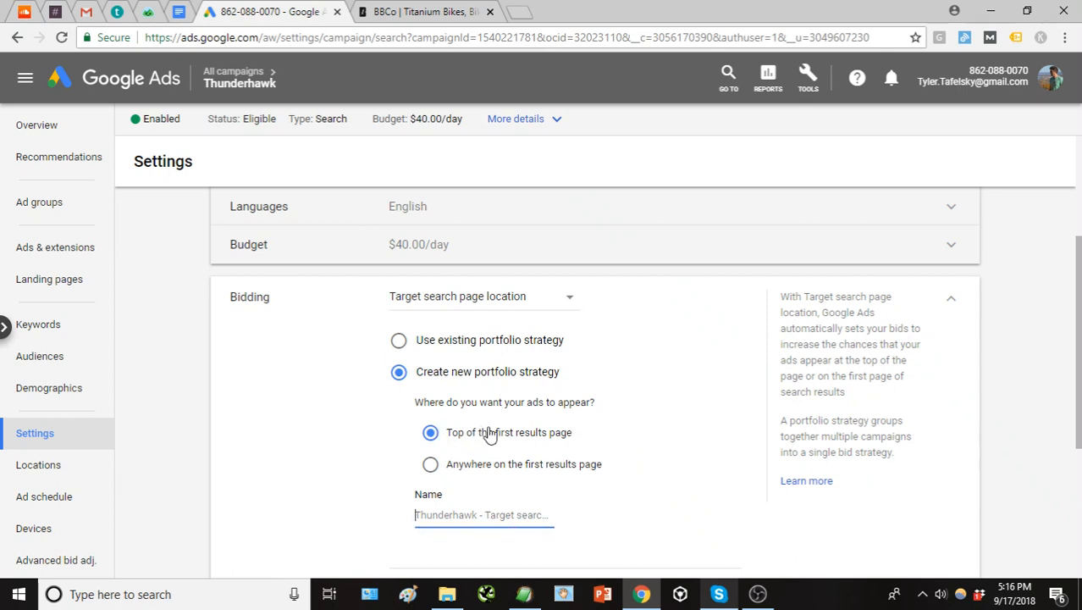
{"action": "scroll", "coordinate": [616, 455], "scroll_direction": "down", "scroll_amount": 1}
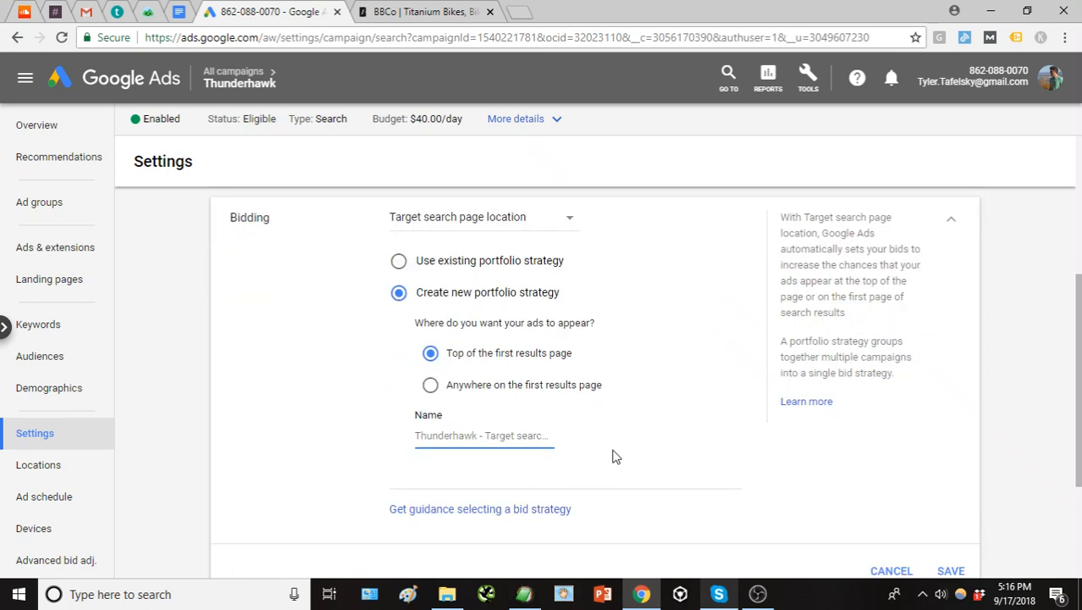
{"action": "type", "text": "T"}
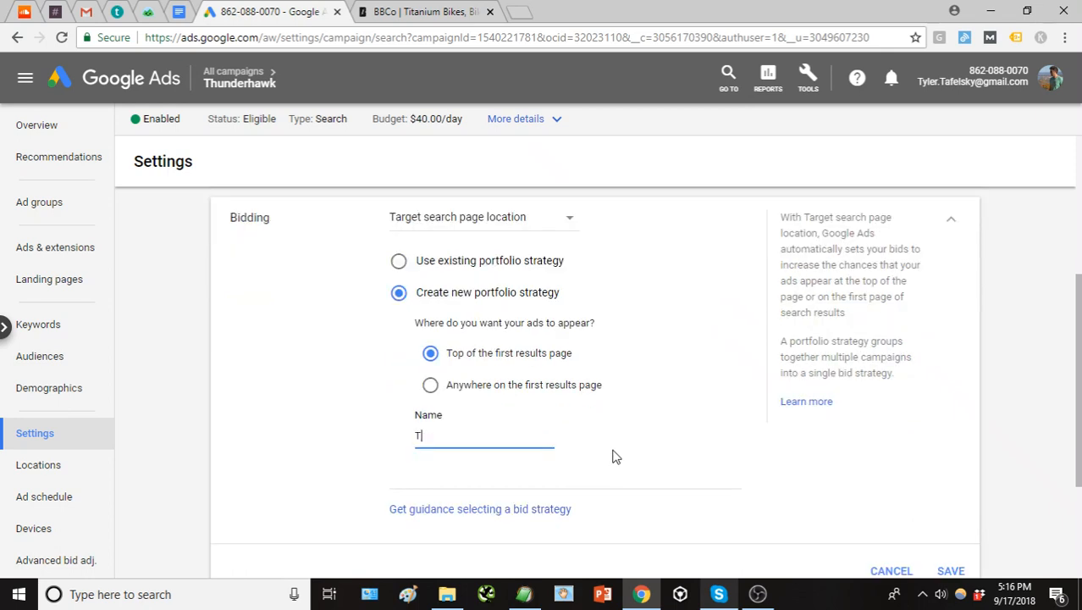
{"action": "type", "text": "hunderhawk Aggressi"}
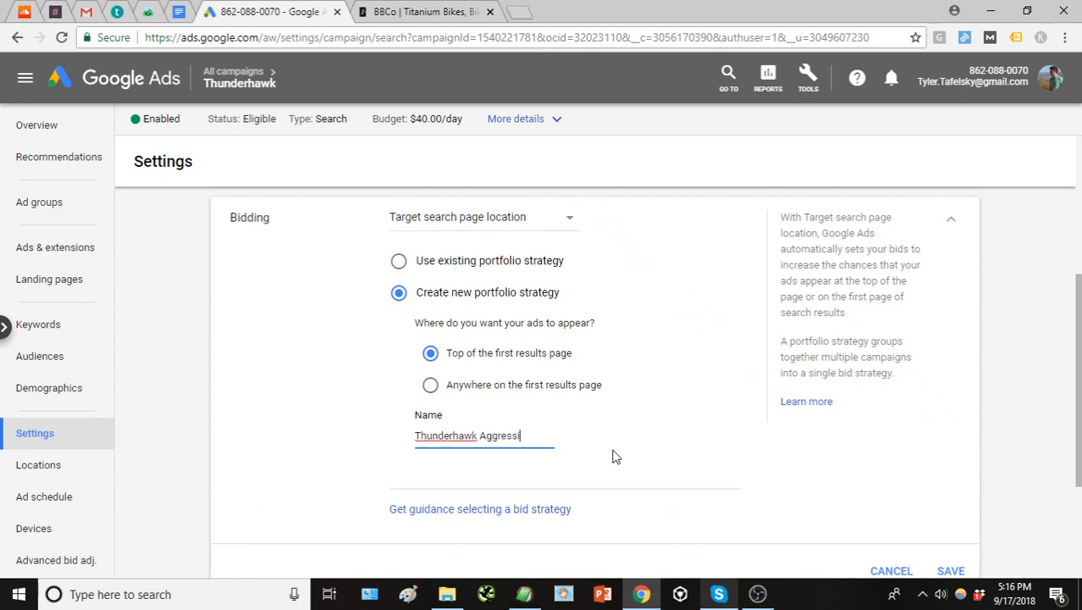
{"action": "type", "text": "ve"}
{"action": "scroll", "coordinate": [613, 452], "scroll_direction": "down", "scroll_amount": 1}
{"action": "left_click", "coordinate": [949, 491]}
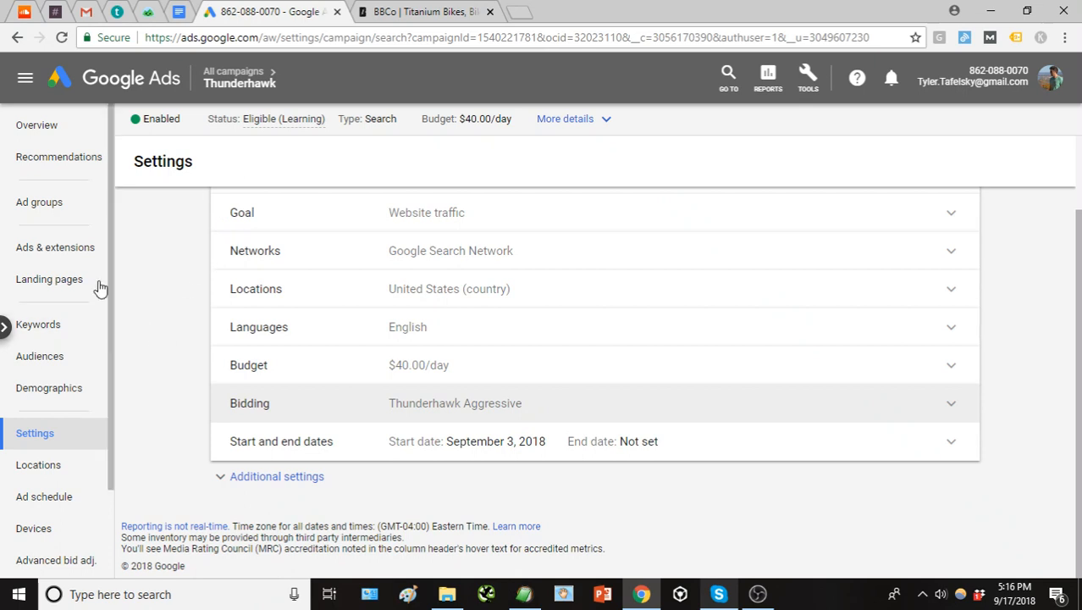
- Open the Thunderhawk - All Road/Road Plus ad group and review its keywords' max CPC, estimated bids and CTR
{"action": "left_click", "coordinate": [76, 200]}
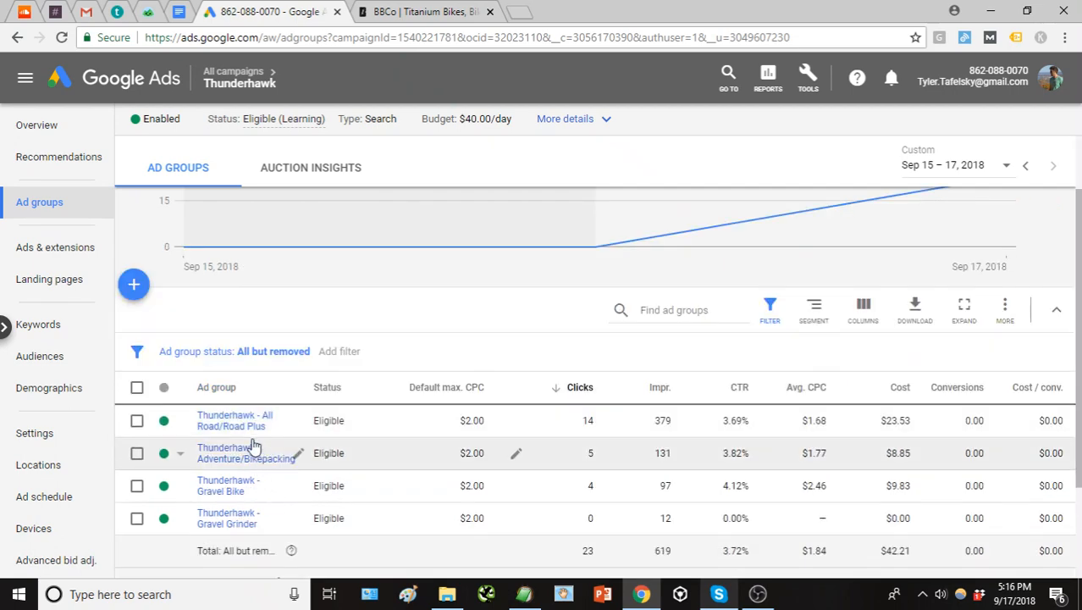
{"action": "left_click", "coordinate": [298, 422]}
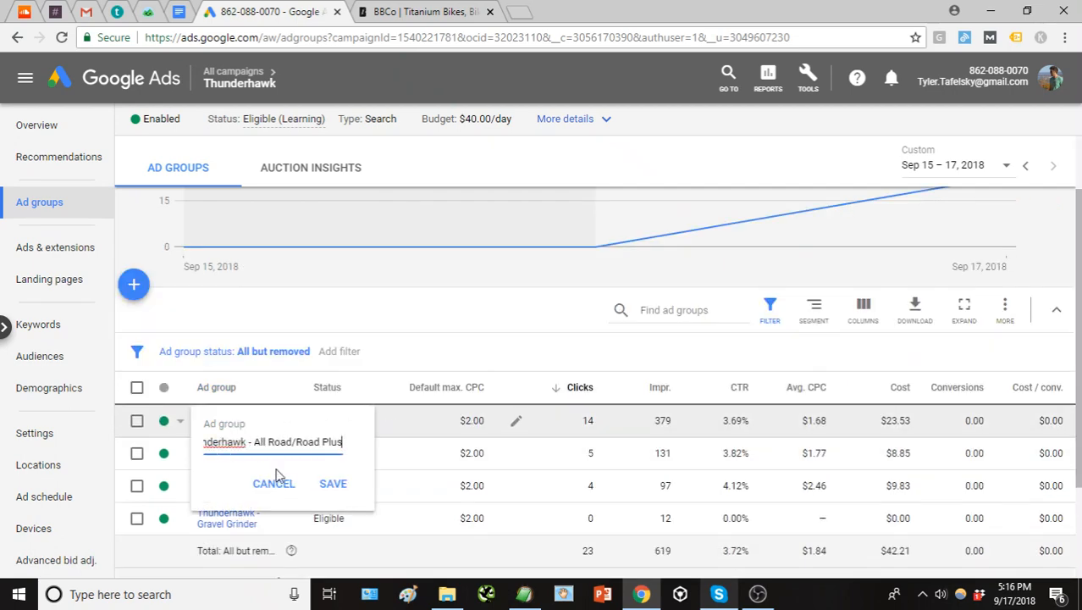
{"action": "left_click", "coordinate": [282, 481]}
{"action": "left_click", "coordinate": [252, 425]}
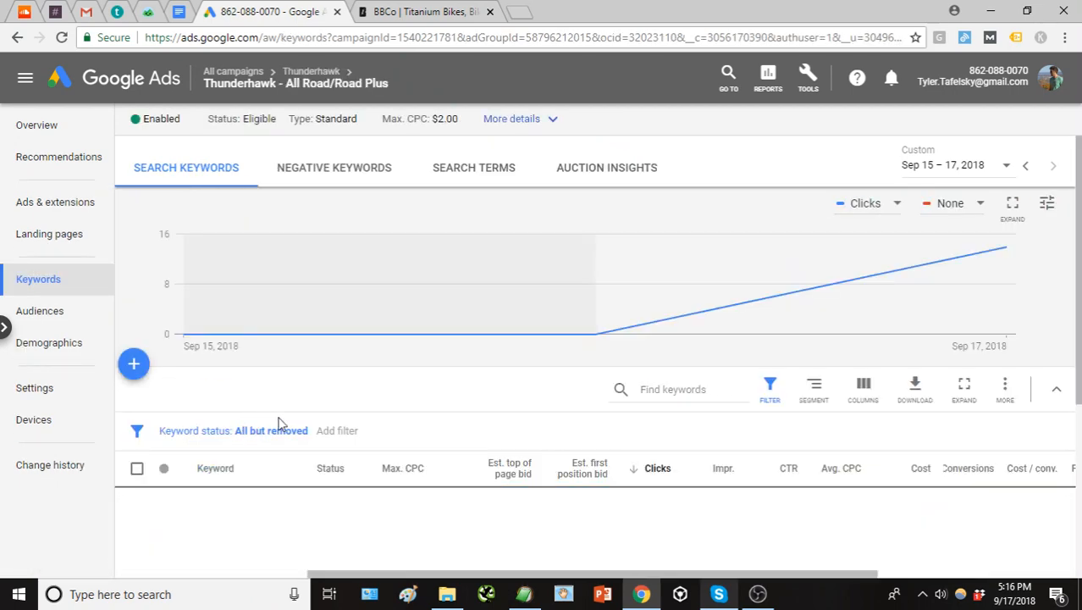
{"action": "scroll", "coordinate": [460, 431], "scroll_direction": "down", "scroll_amount": 1}
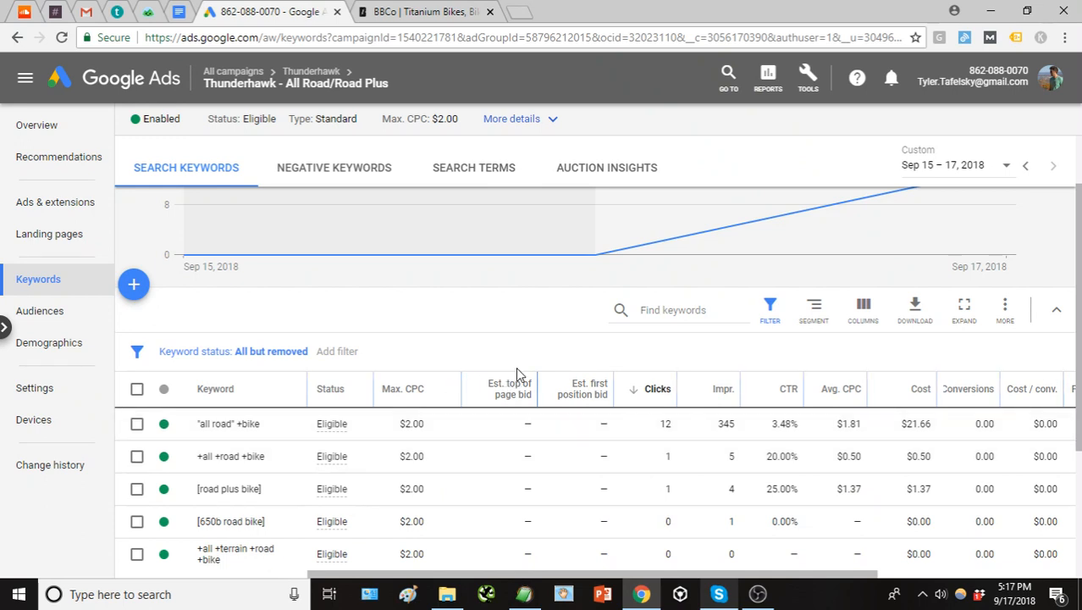
{"action": "mouse_move", "coordinate": [784, 388]}
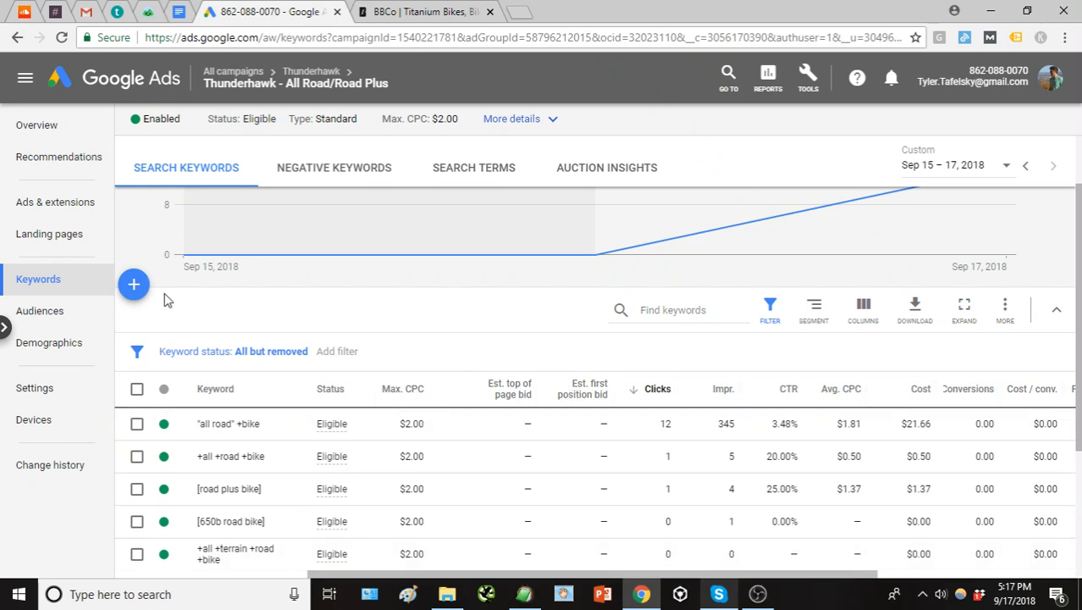
- Return to the Thunderhawk campaign's bidding settings and review the available bid strategies and existing portfolio strategies
{"action": "left_click", "coordinate": [34, 387]}
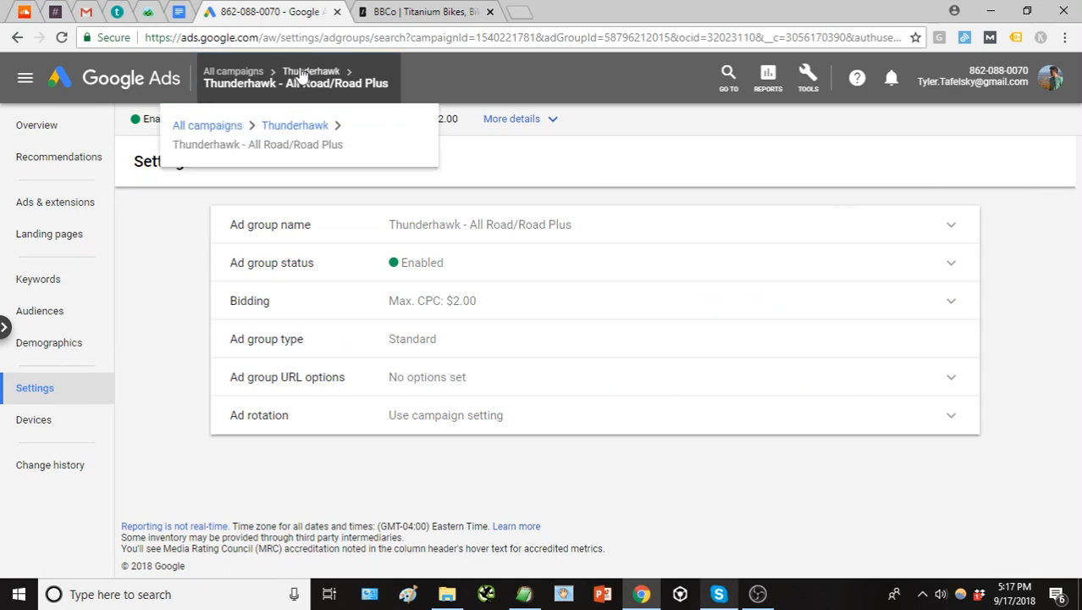
{"action": "left_click", "coordinate": [303, 73]}
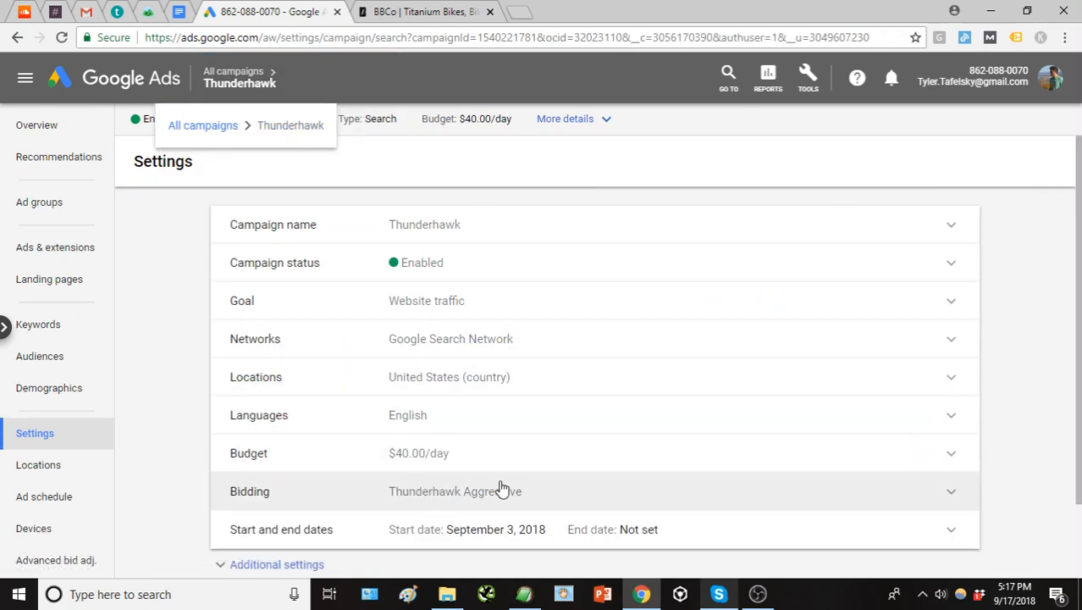
{"action": "left_click", "coordinate": [501, 489]}
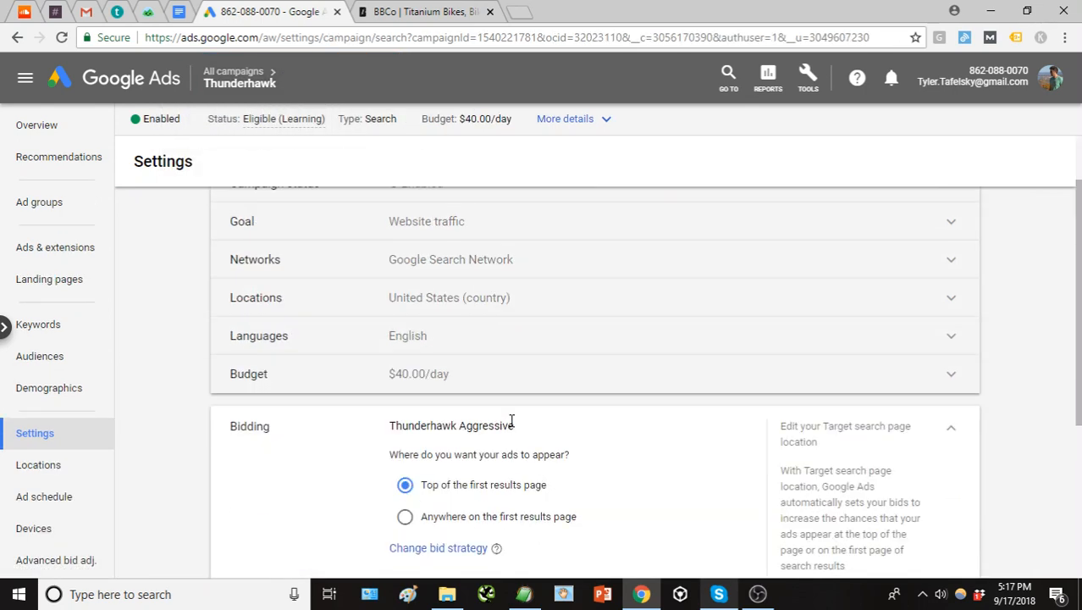
{"action": "left_click", "coordinate": [464, 390]}
{"action": "left_click", "coordinate": [537, 268]}
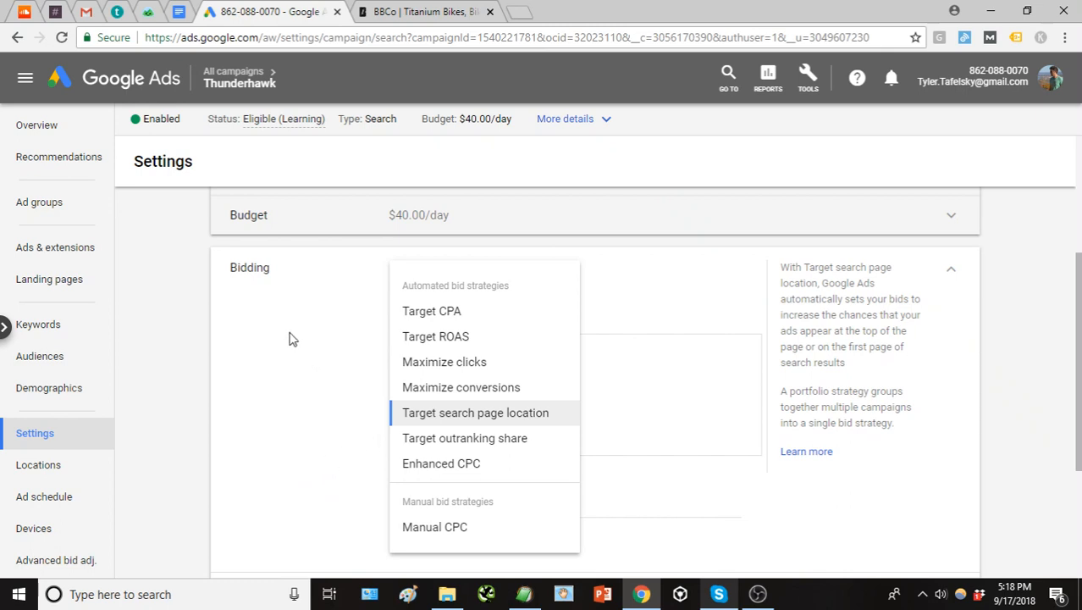
{"action": "left_click", "coordinate": [187, 355]}
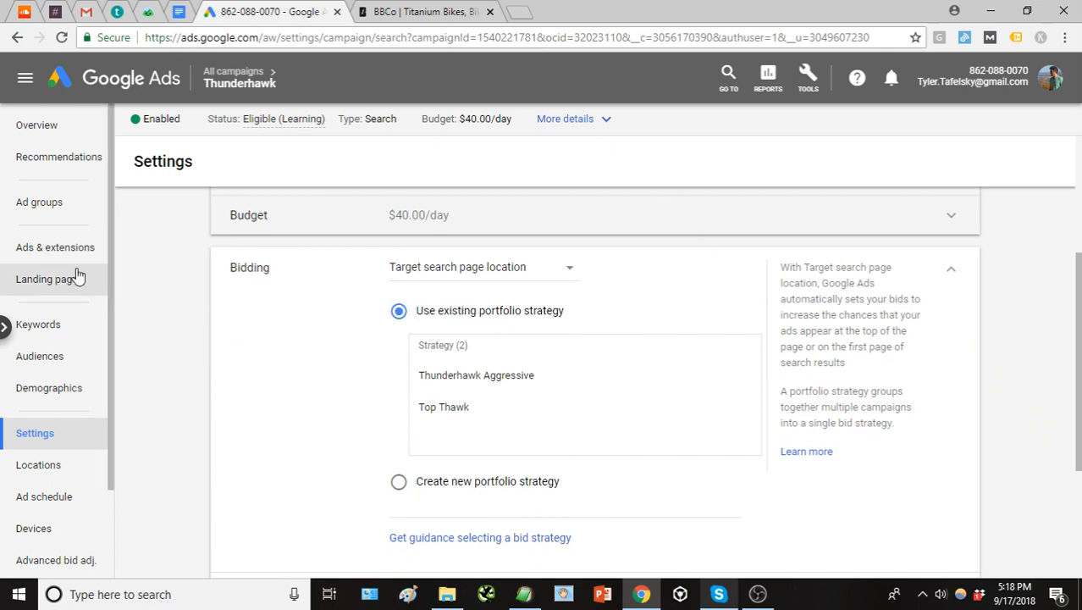
- Leave the bidding settings without saving and compare max CPC with average CPC across all the campaign's keywords, including [gravel bike]
{"action": "left_click", "coordinate": [79, 330]}
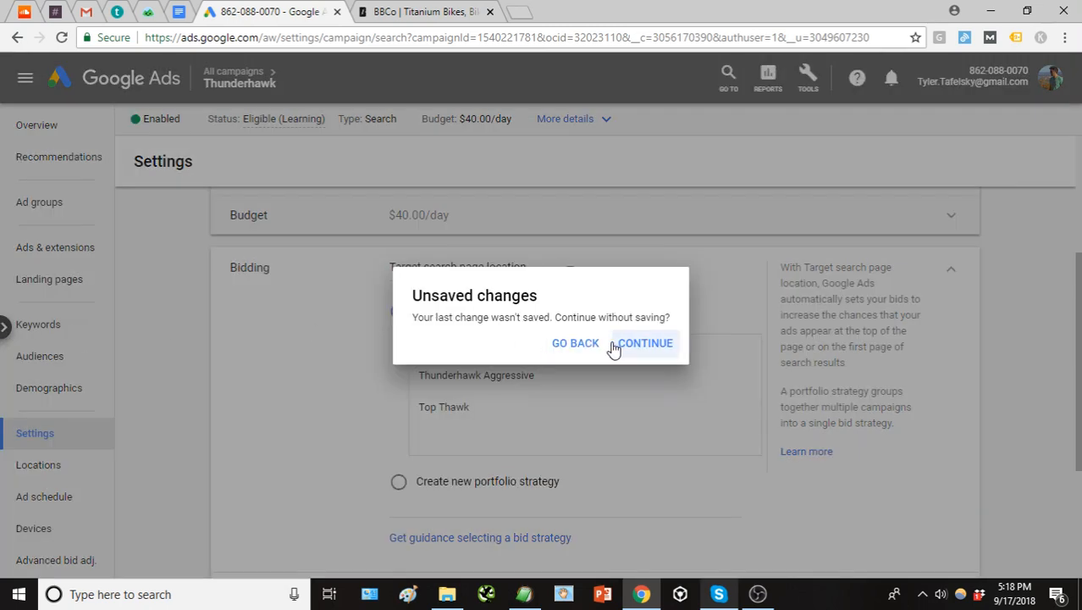
{"action": "left_click", "coordinate": [639, 350]}
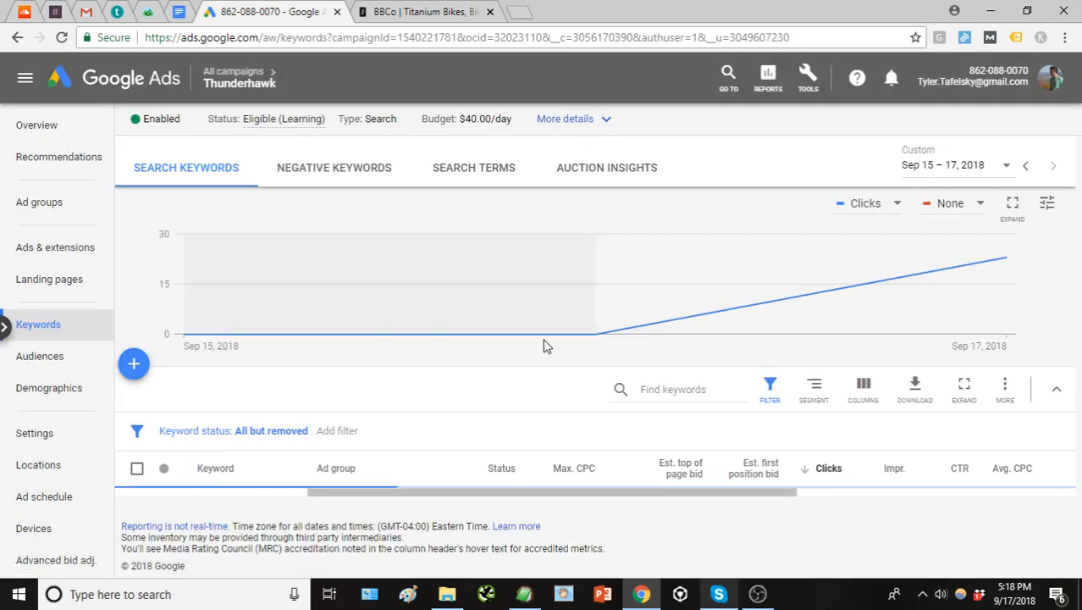
{"action": "scroll", "coordinate": [568, 358], "scroll_direction": "down", "scroll_amount": 3}
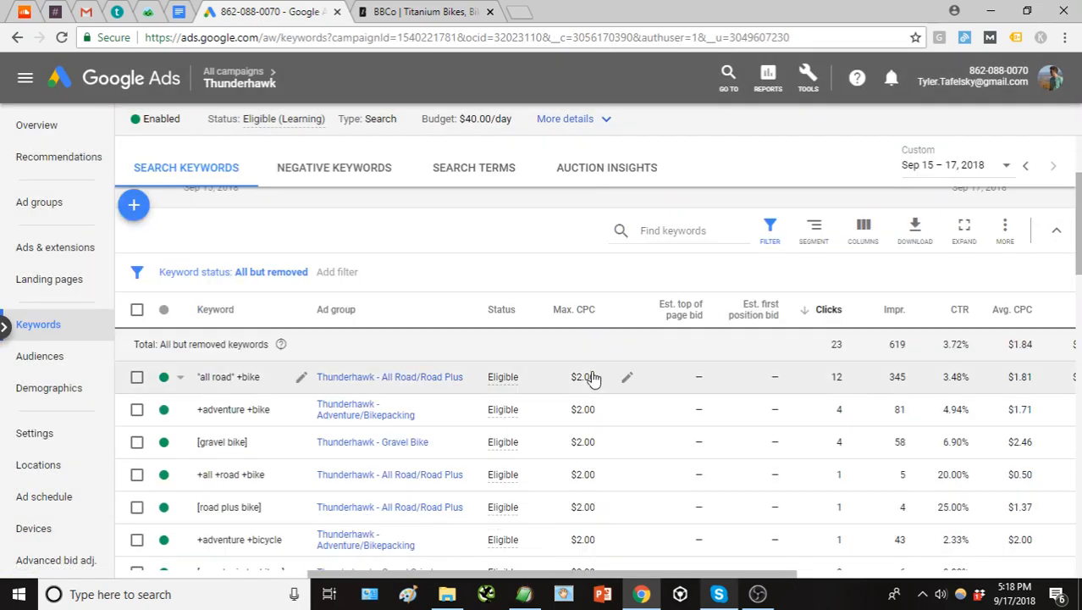
{"action": "scroll", "coordinate": [627, 386], "scroll_direction": "down", "scroll_amount": 1}
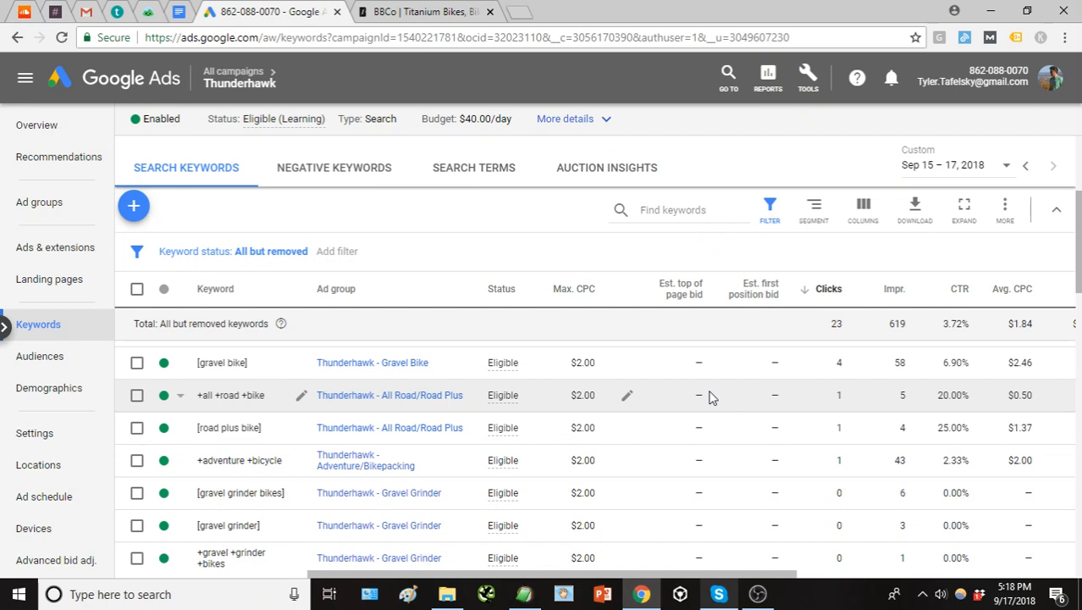
{"action": "scroll", "coordinate": [712, 390], "scroll_direction": "up", "scroll_amount": 3}
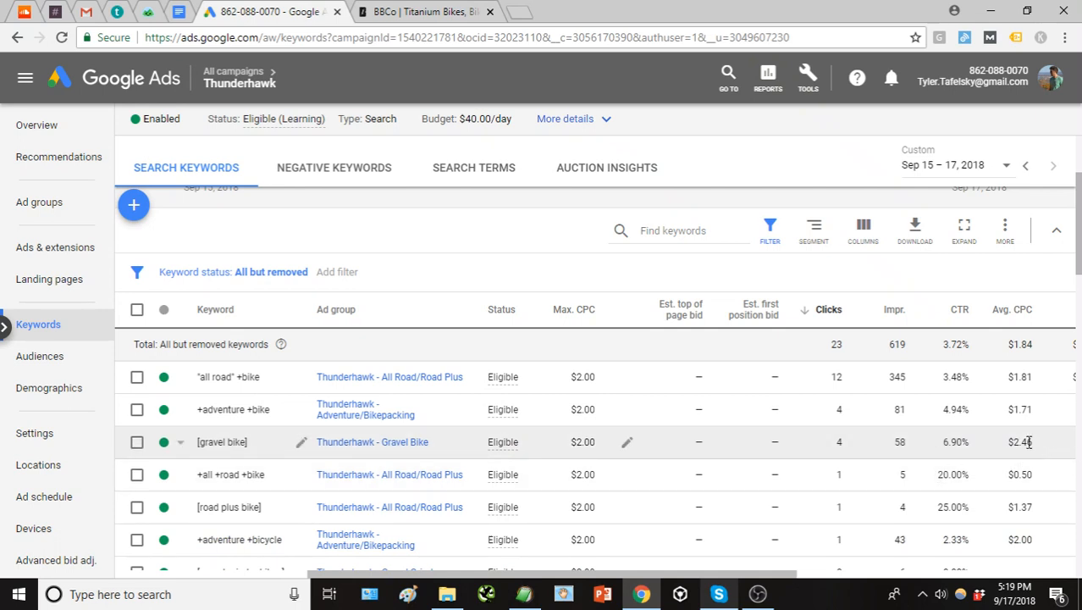
{"action": "left_click_drag", "start_coordinate": [1013, 441], "coordinate": [1033, 441]}
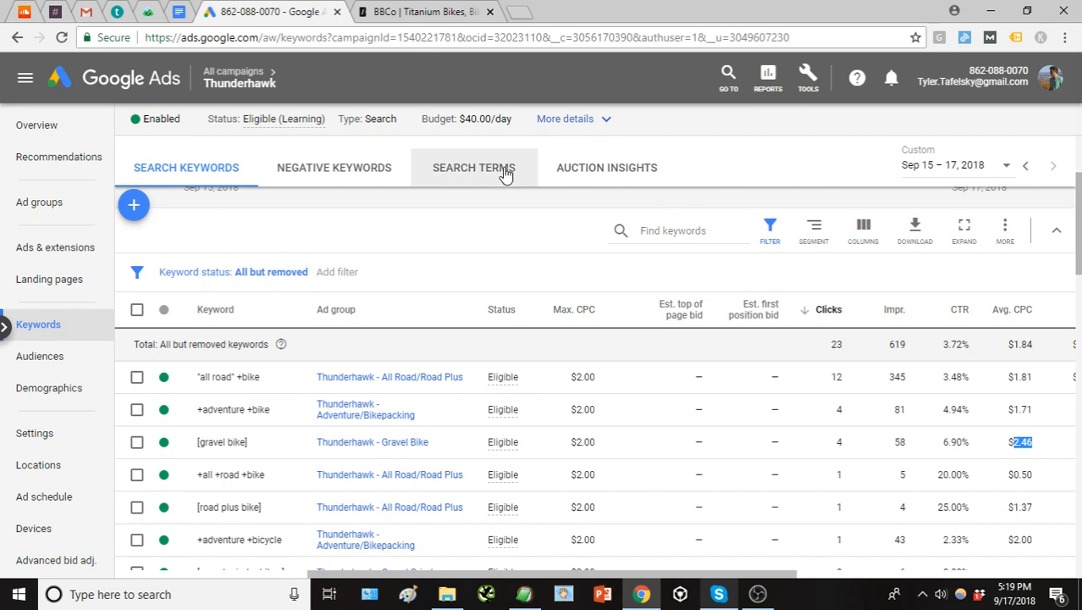
- Review the campaign's ads, checking the approval and serving status of the Thunderhawk All Road Bike ad and the campaign's daily budget
{"action": "left_click", "coordinate": [85, 247]}
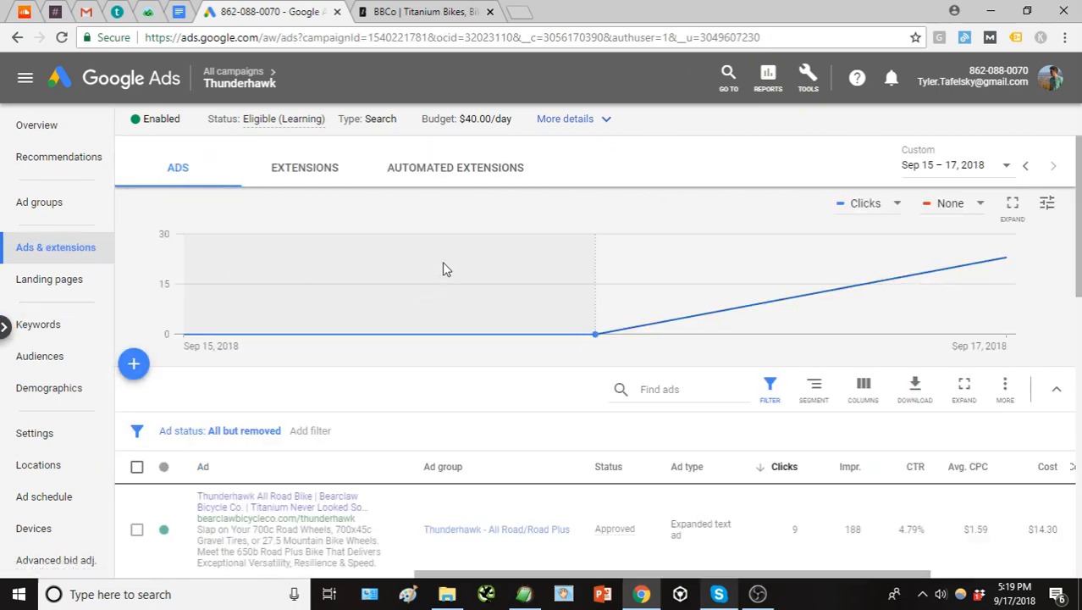
{"action": "scroll", "coordinate": [527, 350], "scroll_direction": "down", "scroll_amount": 1}
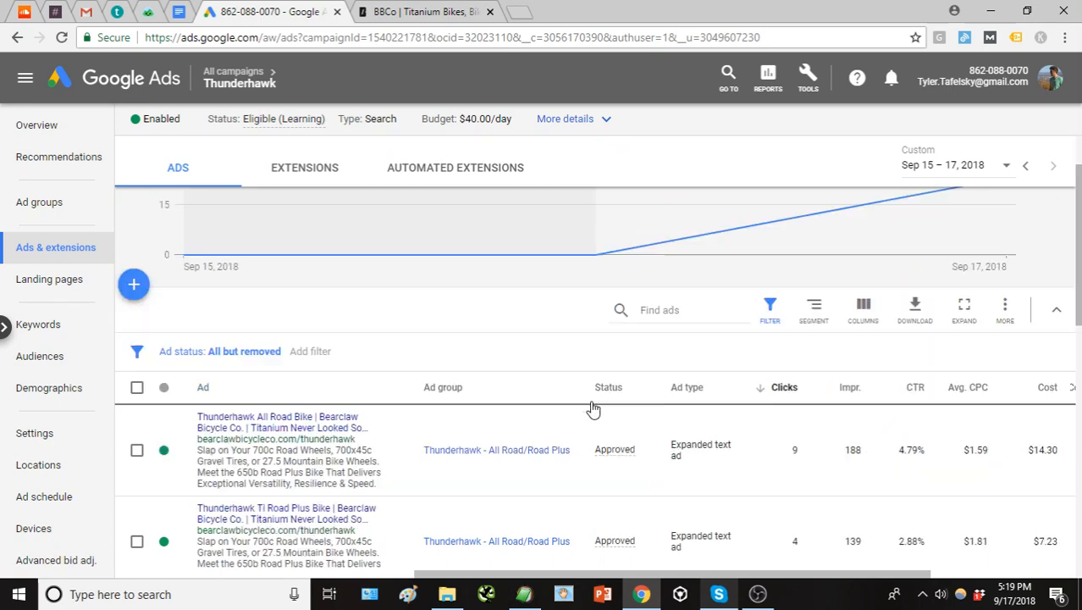
{"action": "mouse_move", "coordinate": [631, 463]}
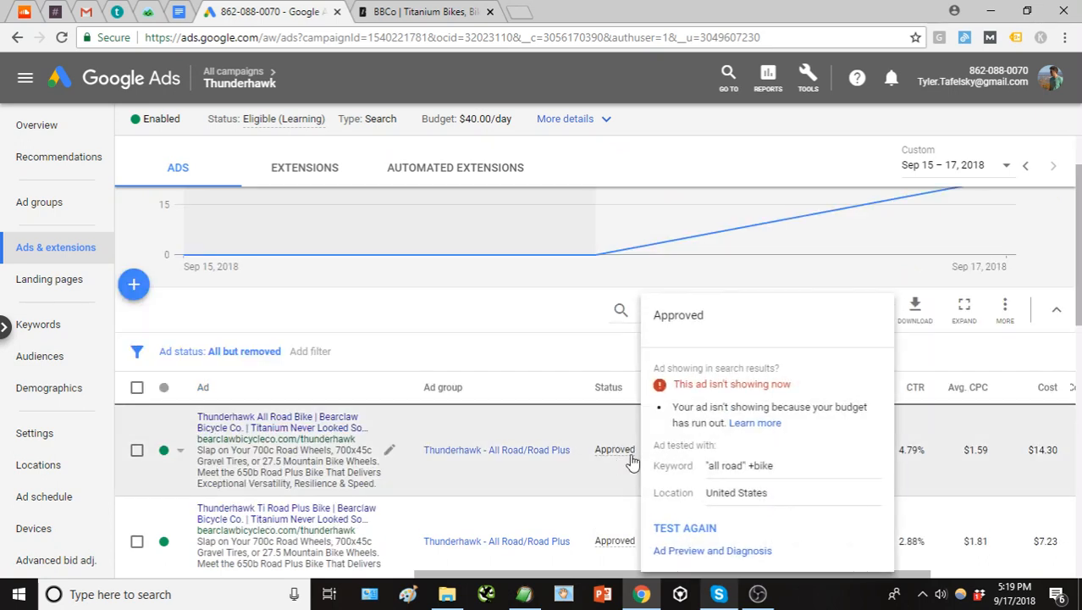
{"action": "scroll", "coordinate": [632, 463], "scroll_direction": "down", "scroll_amount": 1}
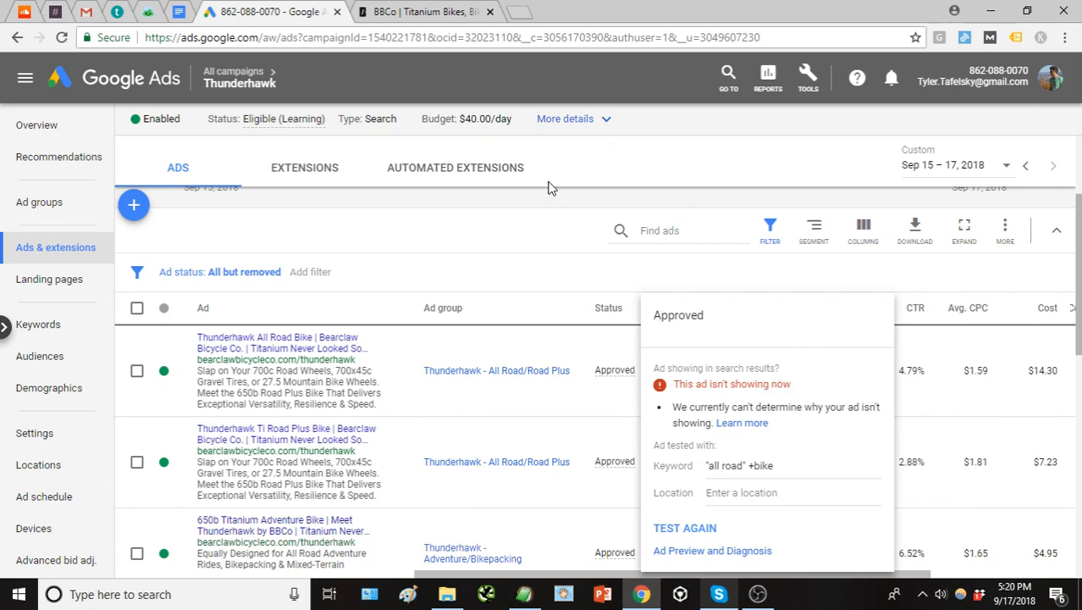
{"action": "left_click_drag", "start_coordinate": [464, 121], "coordinate": [476, 122]}
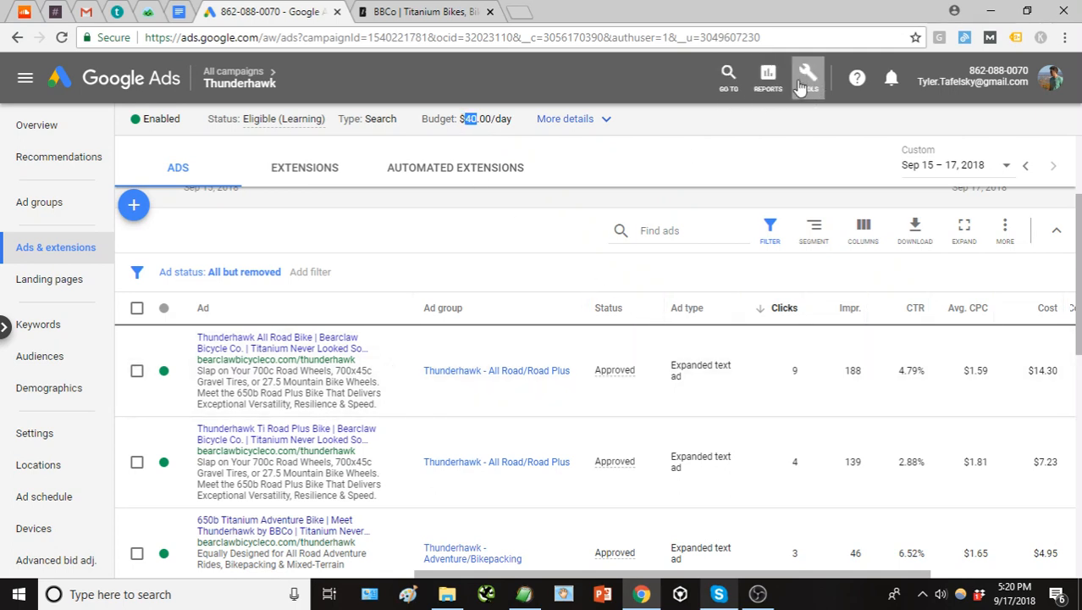
{"action": "left_click", "coordinate": [805, 81]}
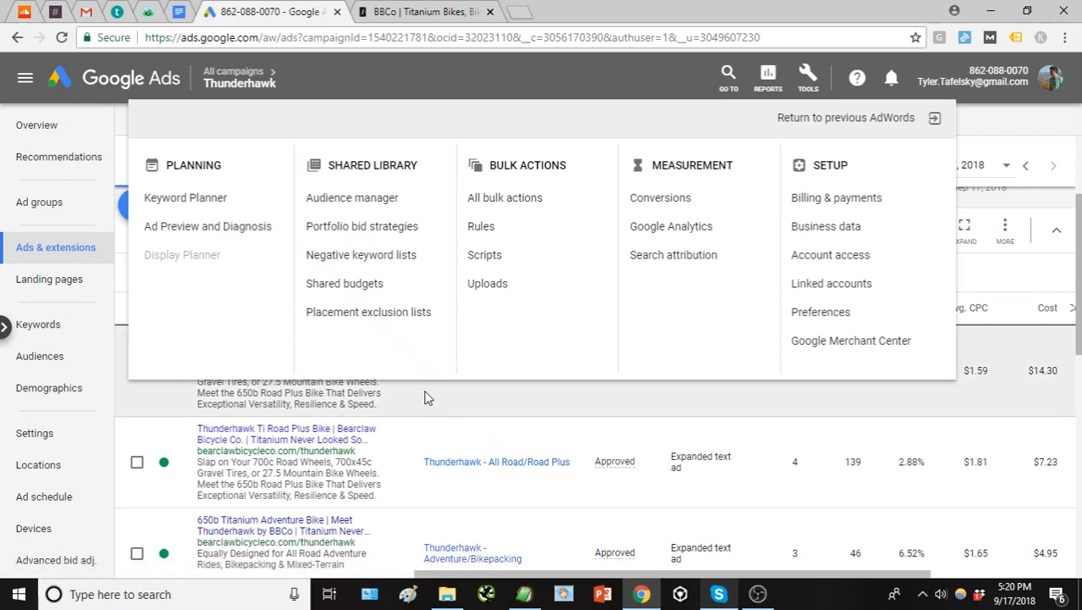
{"action": "left_click", "coordinate": [123, 156]}
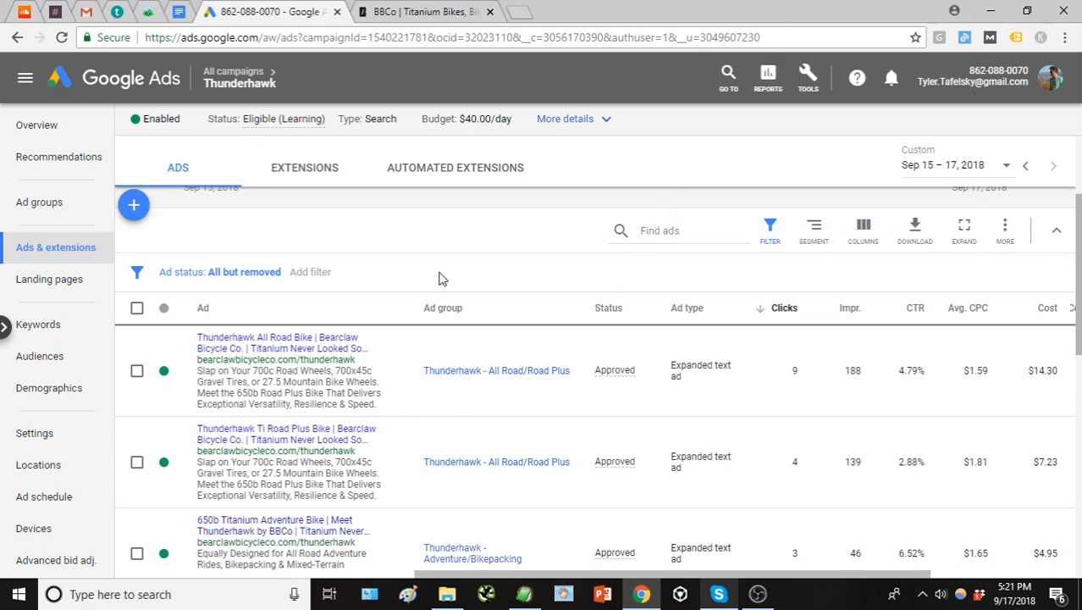
{"action": "scroll", "coordinate": [243, 301], "scroll_direction": "up", "scroll_amount": 1}
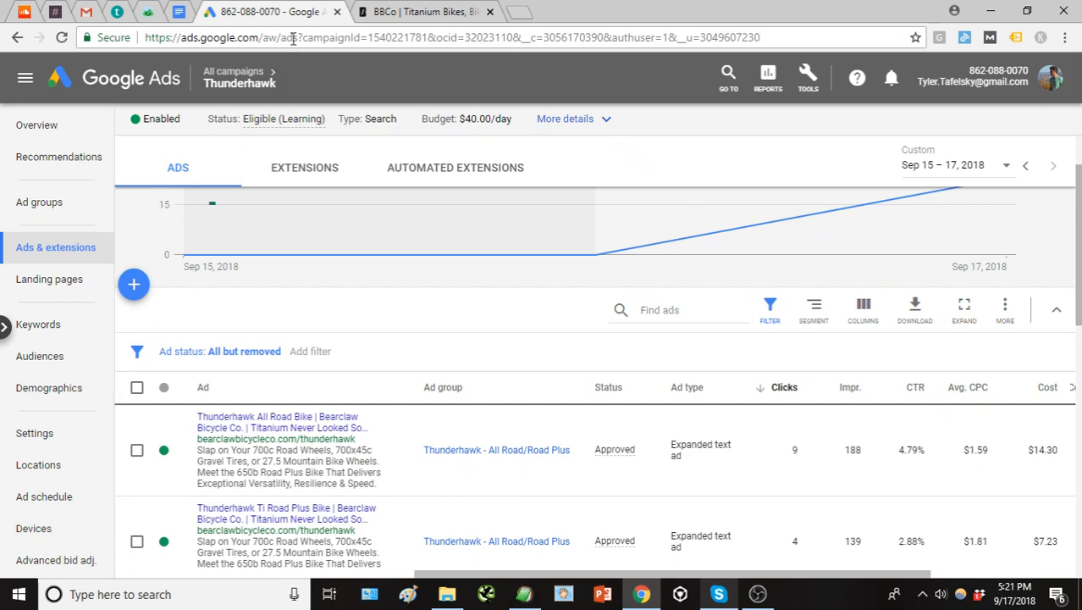
- Open the Thunderhawk campaign's ad groups and compare their total cost with the campaign's daily budget
{"action": "mouse_move", "coordinate": [247, 95]}
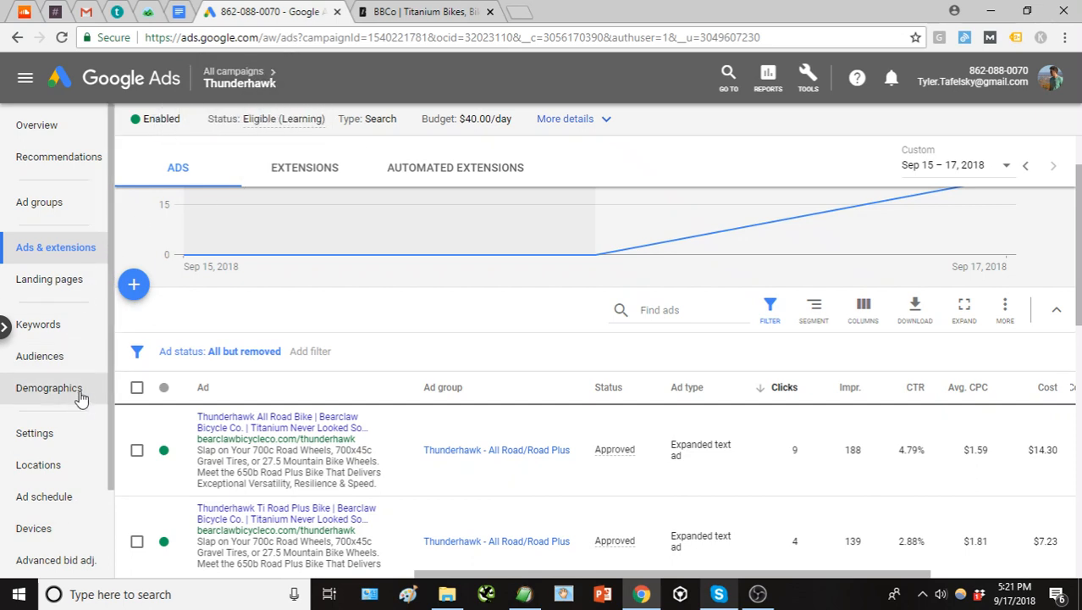
{"action": "left_click", "coordinate": [71, 206]}
{"action": "scroll", "coordinate": [703, 334], "scroll_direction": "down", "scroll_amount": 1}
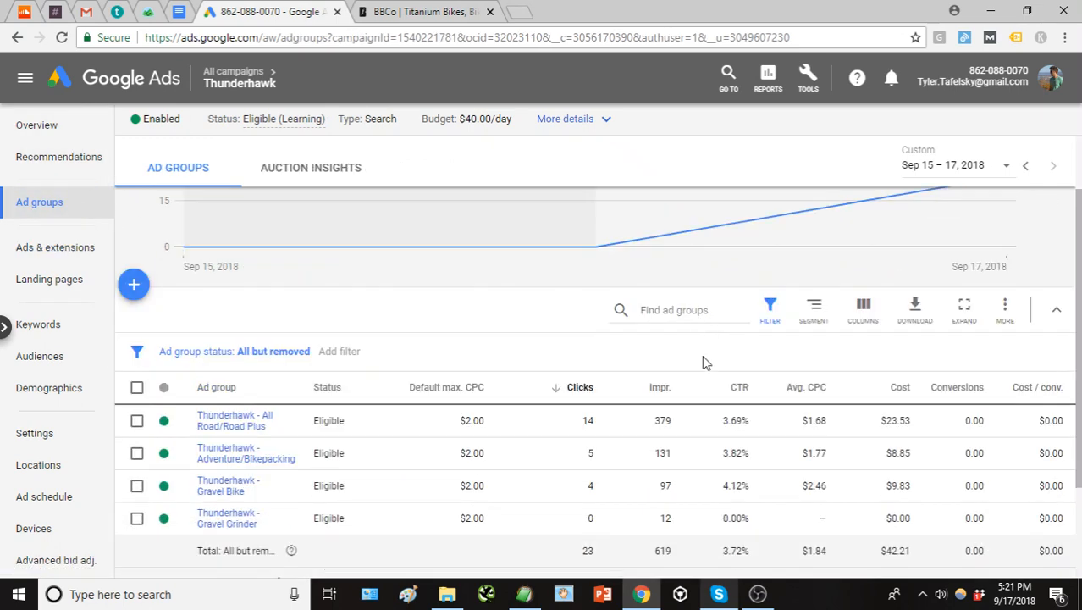
{"action": "mouse_move", "coordinate": [730, 392]}
{"action": "left_click_drag", "start_coordinate": [917, 552], "coordinate": [881, 552]}
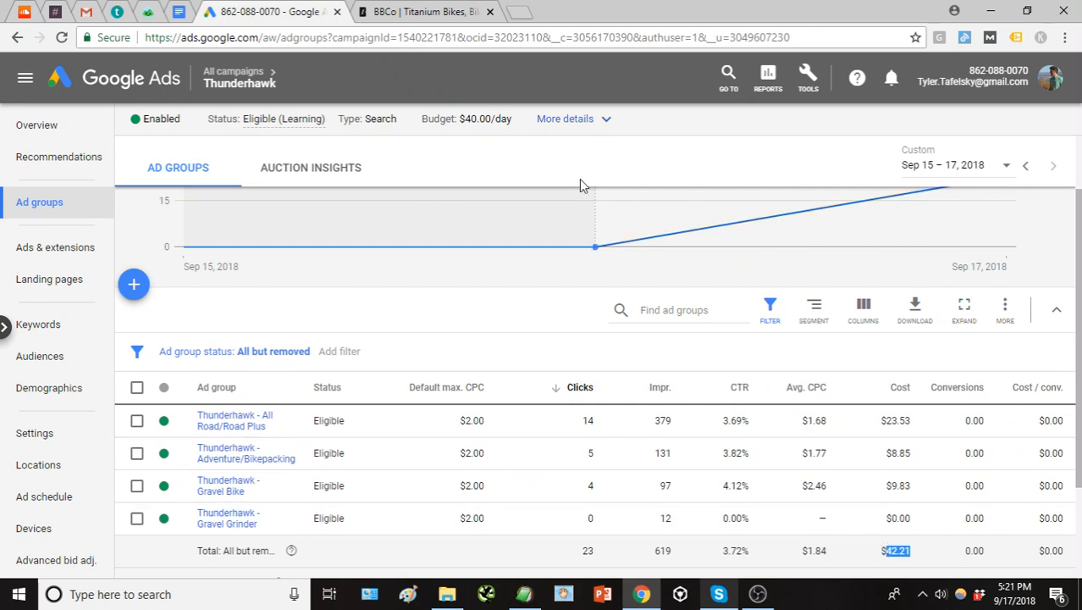
{"action": "left_click_drag", "start_coordinate": [464, 118], "coordinate": [479, 117]}
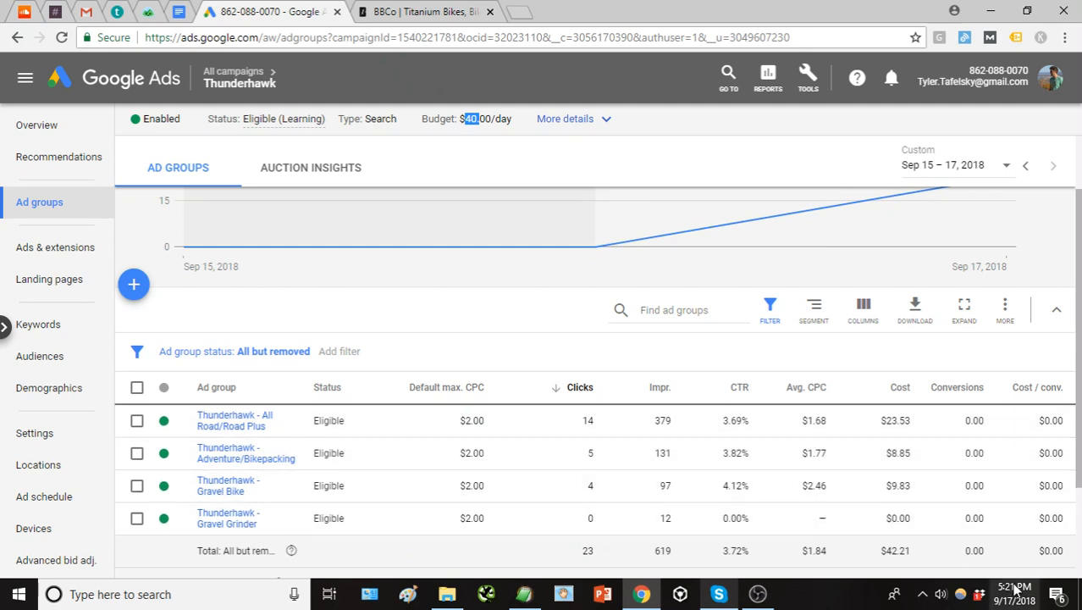
{"action": "mouse_move", "coordinate": [1019, 599]}
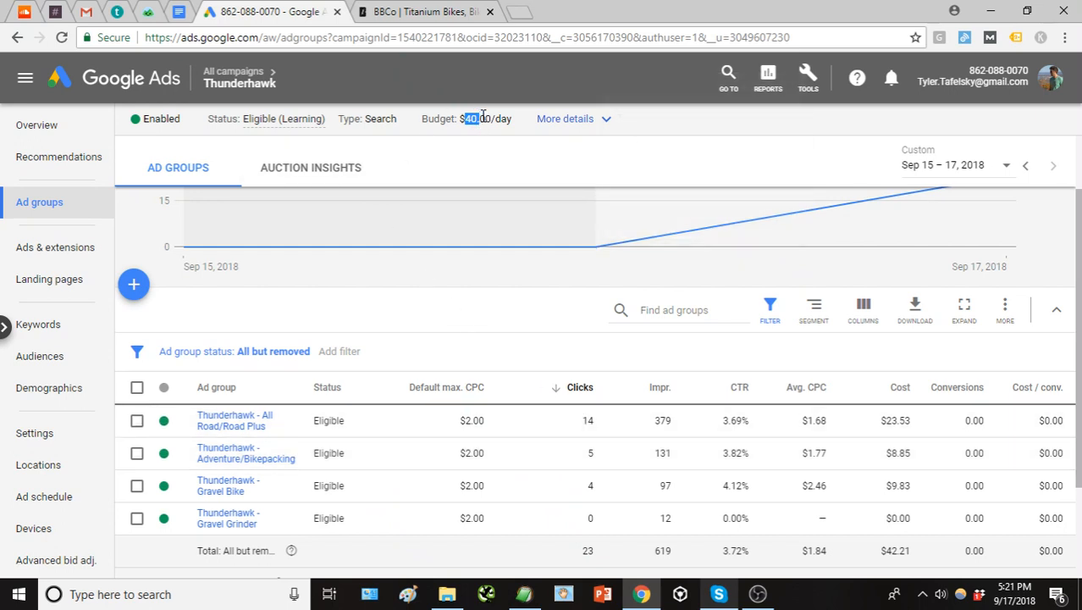
- Review the Thunderhawk campaign's ad schedule, checking which days and hours the ads are eligible to show
{"action": "left_click", "coordinate": [67, 501]}
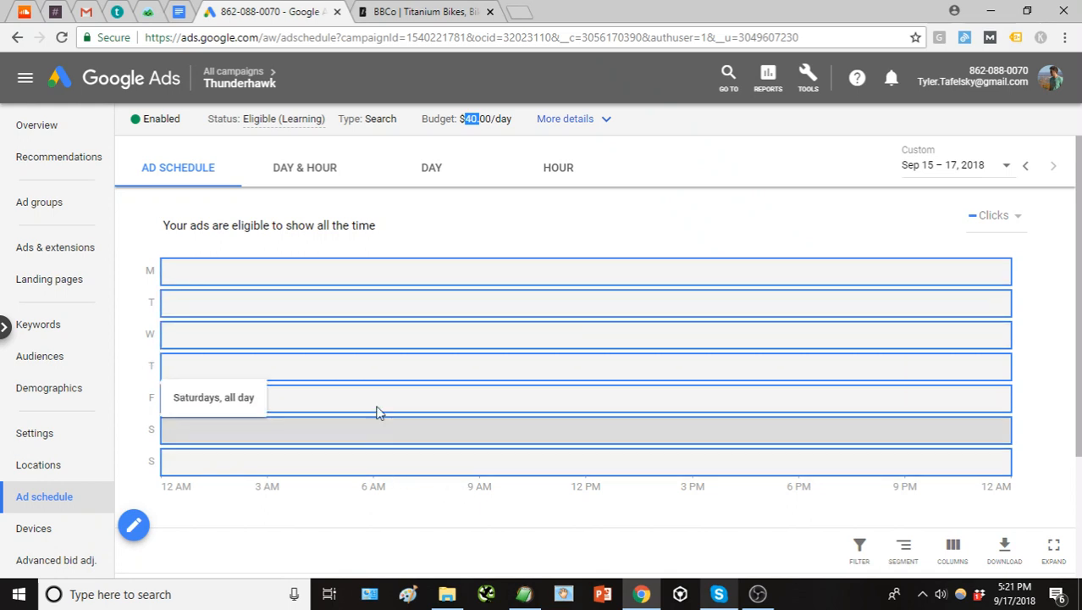
{"action": "left_click", "coordinate": [368, 308]}
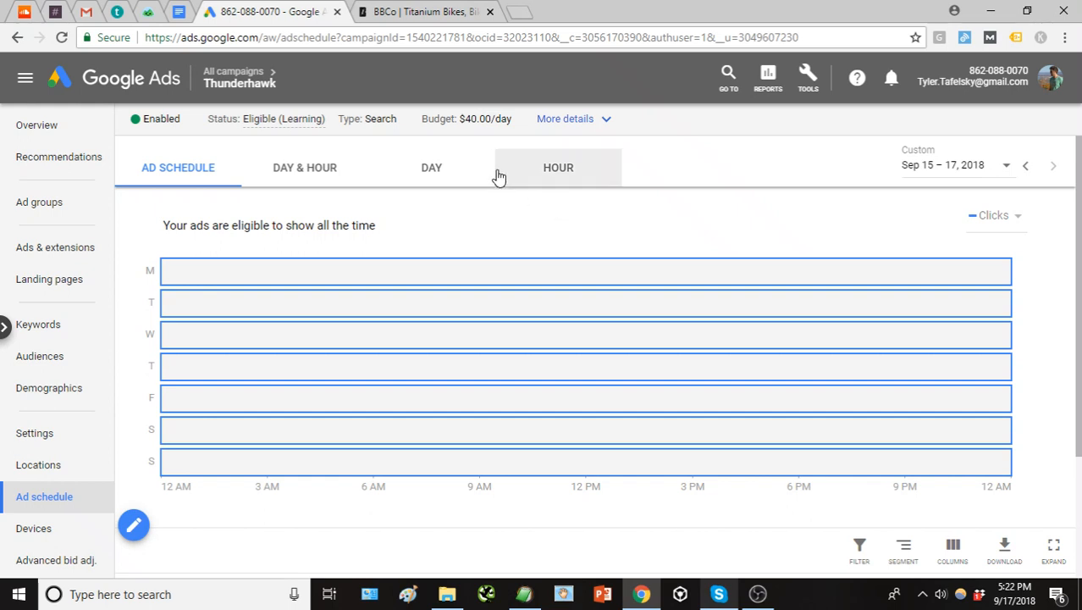
{"action": "scroll", "coordinate": [954, 338], "scroll_direction": "down", "scroll_amount": 2}
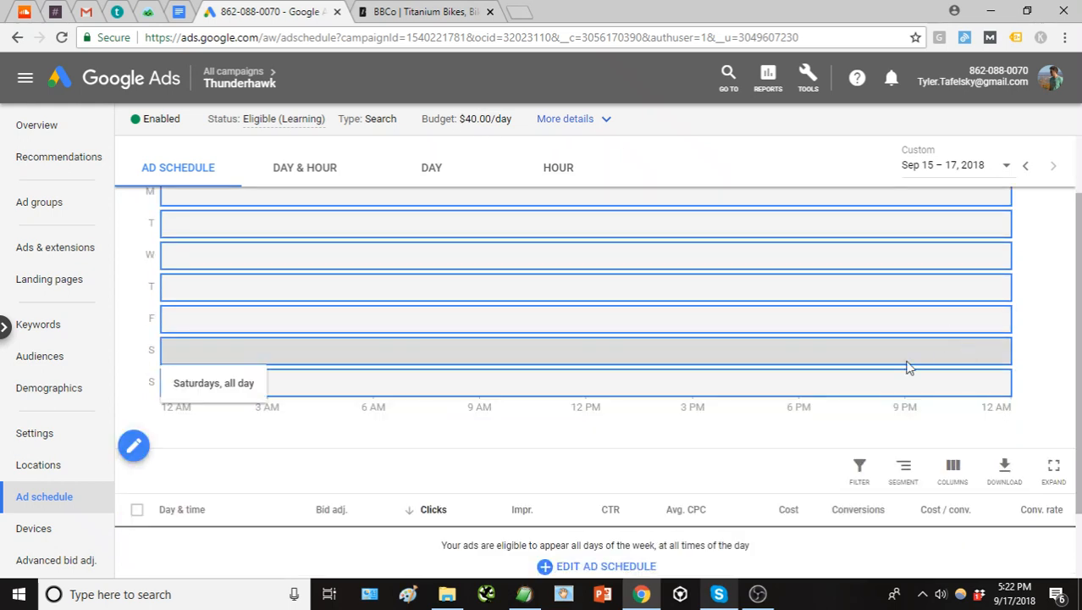
{"action": "scroll", "coordinate": [639, 356], "scroll_direction": "up", "scroll_amount": 2}
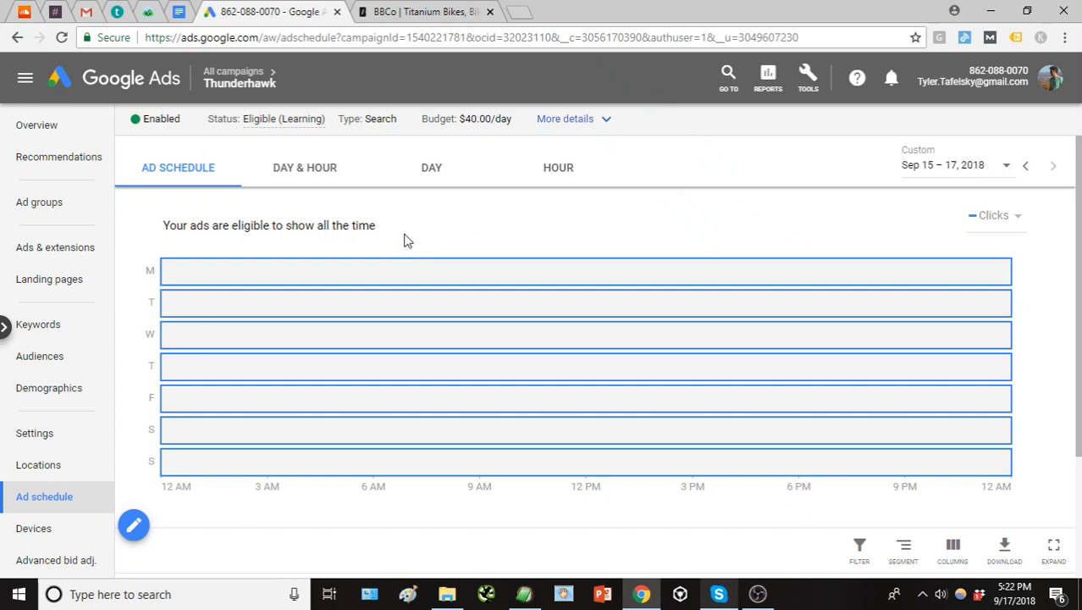
{"action": "scroll", "coordinate": [434, 229], "scroll_direction": "down", "scroll_amount": 1}
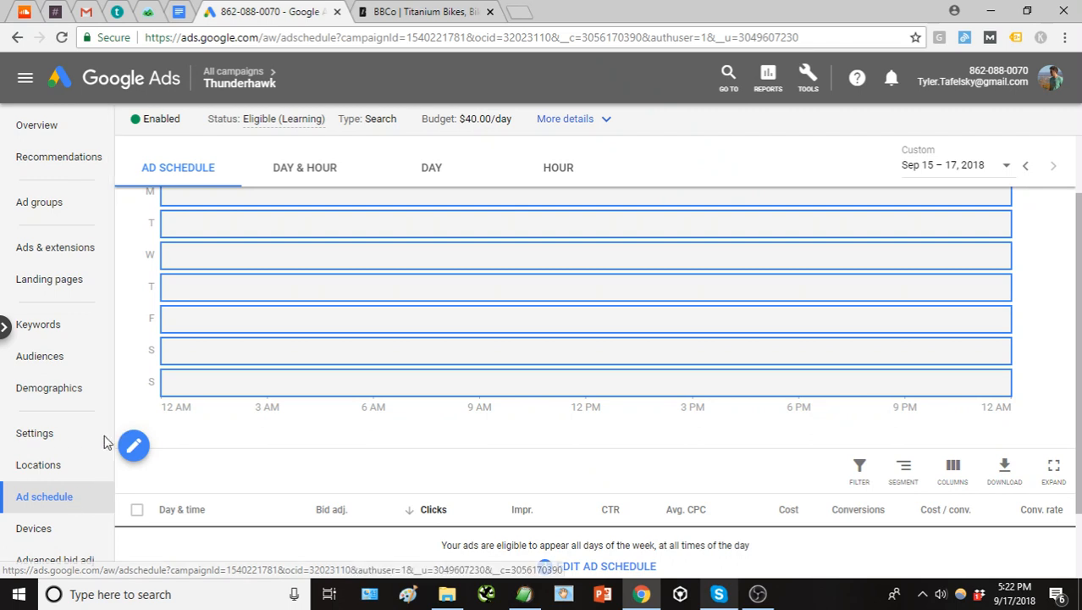
- Open the campaign's advanced bid adjustments and read the explanation of what bid adjustments do
{"action": "scroll", "coordinate": [76, 491], "scroll_direction": "down", "scroll_amount": 1}
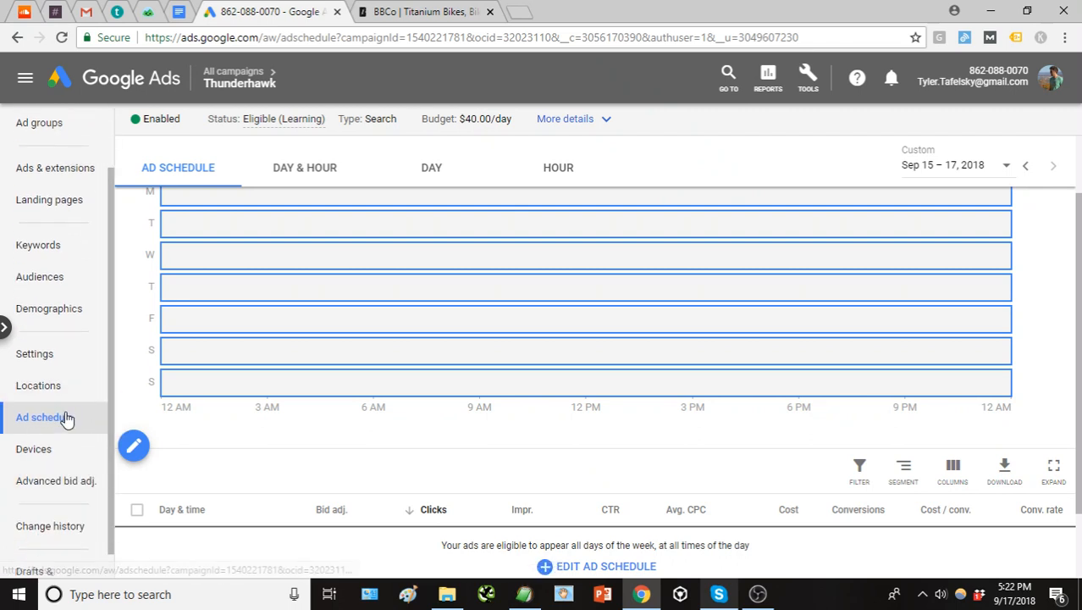
{"action": "left_click", "coordinate": [79, 487]}
{"action": "mouse_move", "coordinate": [286, 426]}
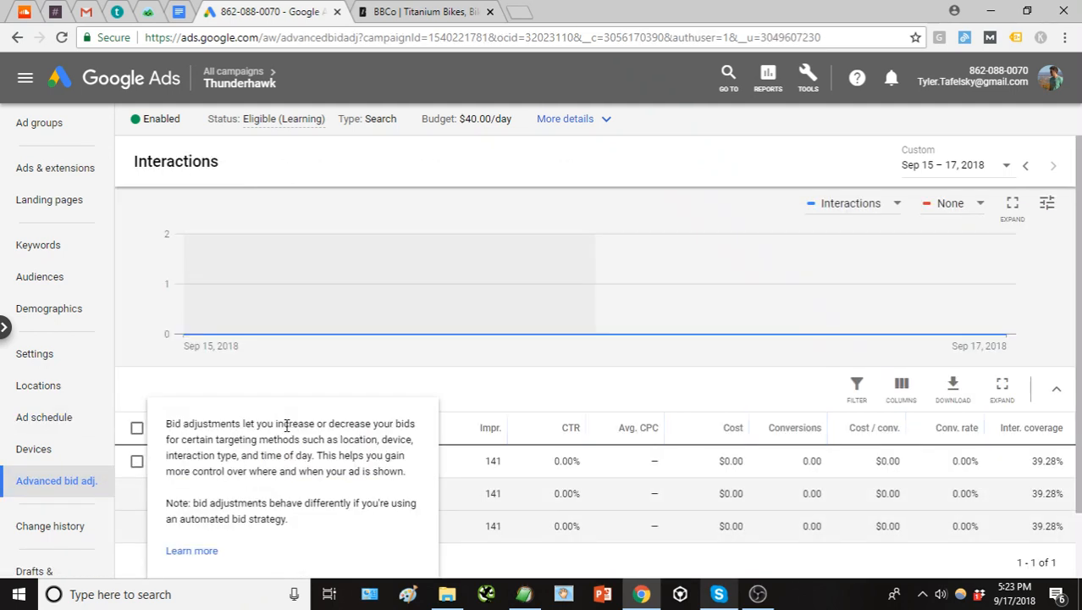
- Review the campaign's performance by device and inspect the mobile phones bid adjustment options without saving a change
{"action": "left_click", "coordinate": [36, 457]}
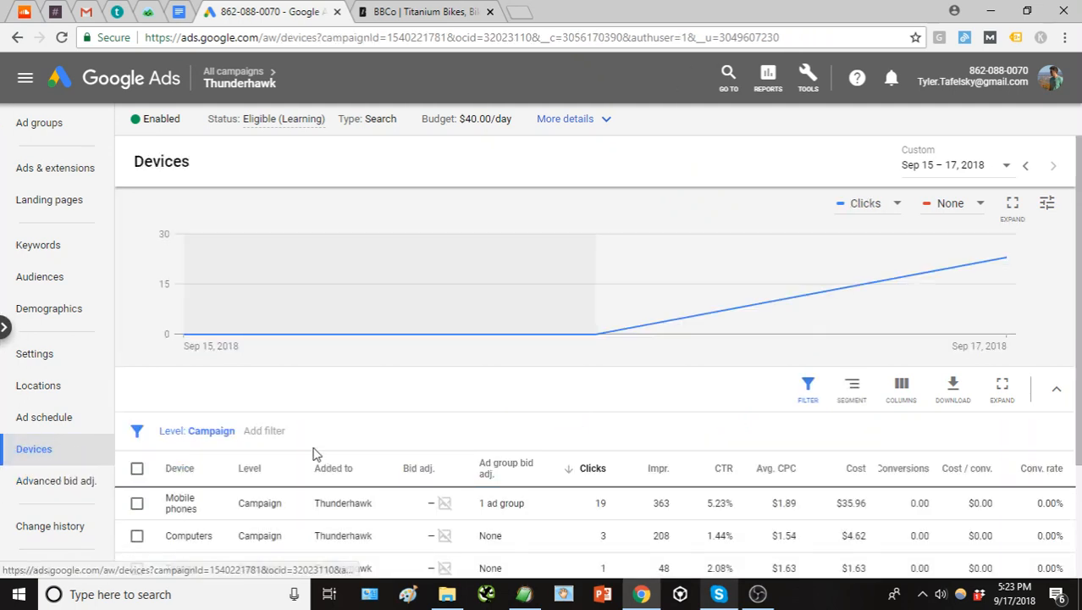
{"action": "scroll", "coordinate": [313, 454], "scroll_direction": "down", "scroll_amount": 1}
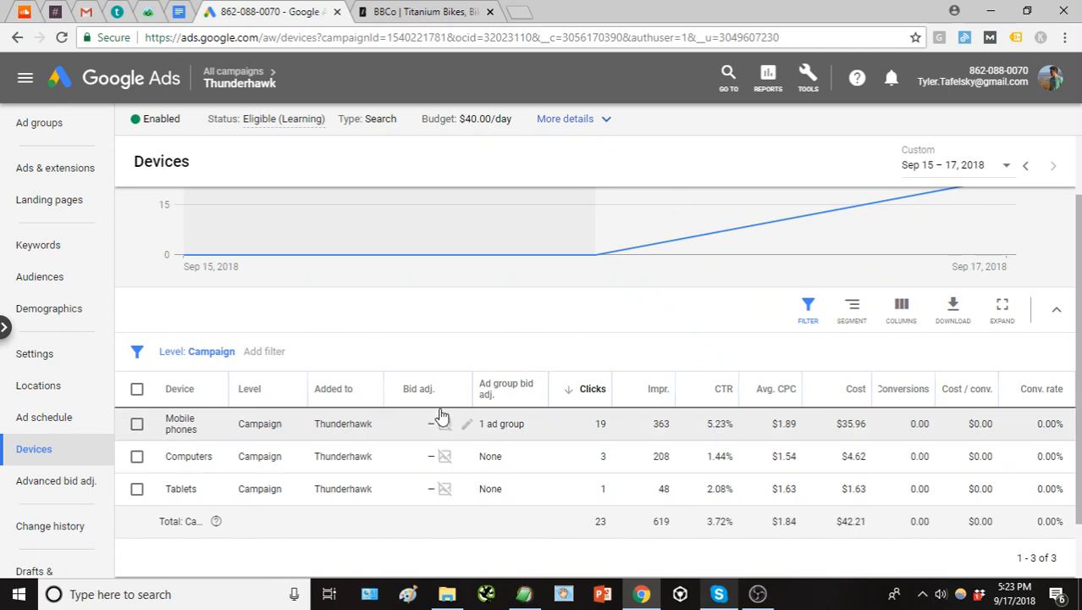
{"action": "mouse_move", "coordinate": [444, 422]}
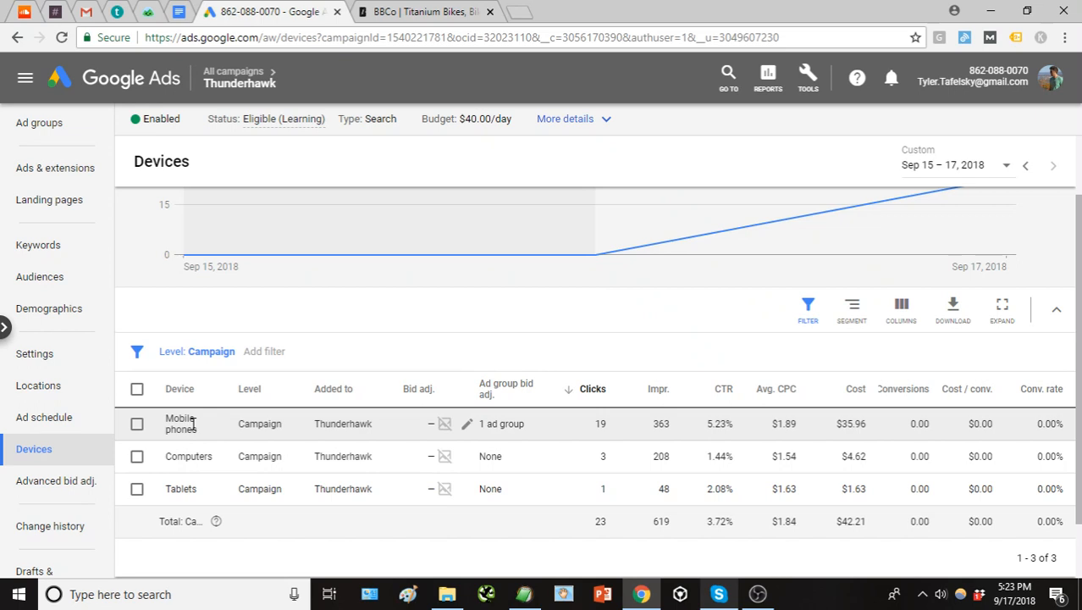
{"action": "mouse_move", "coordinate": [195, 227]}
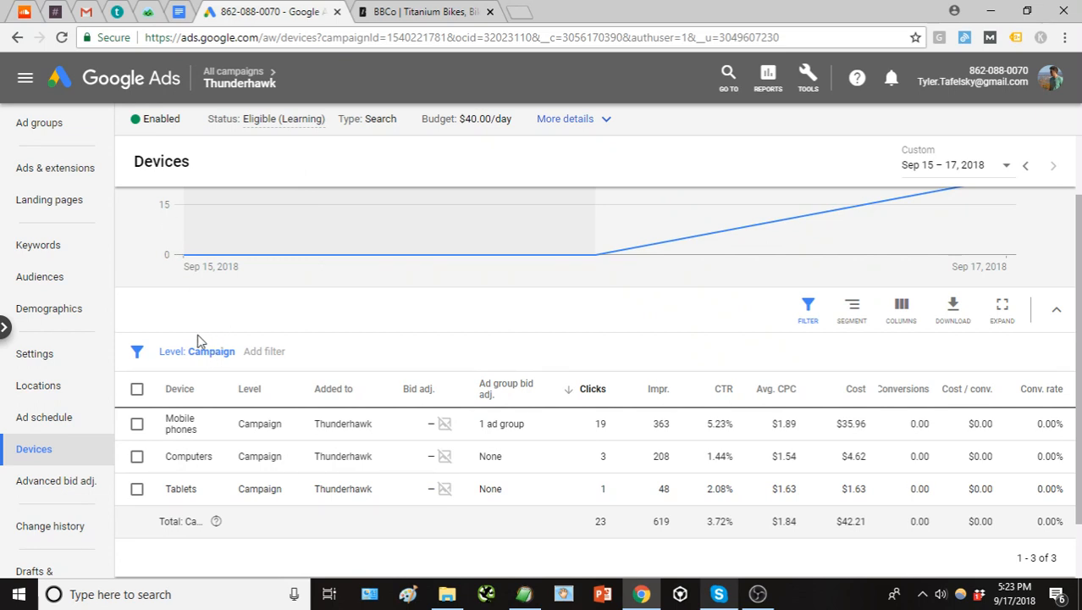
{"action": "left_click", "coordinate": [435, 423]}
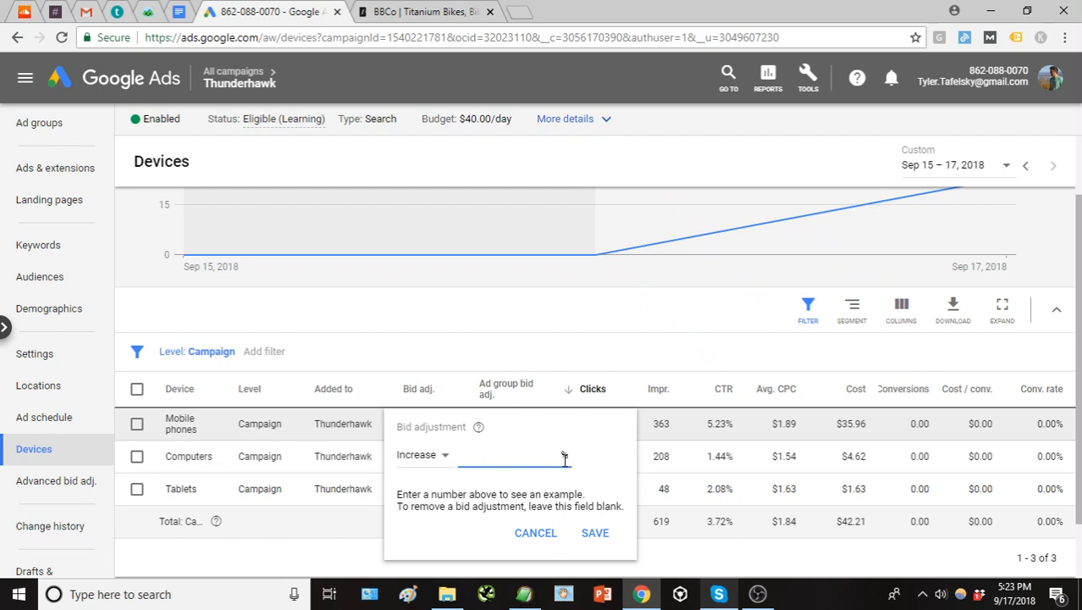
{"action": "left_click", "coordinate": [542, 534]}
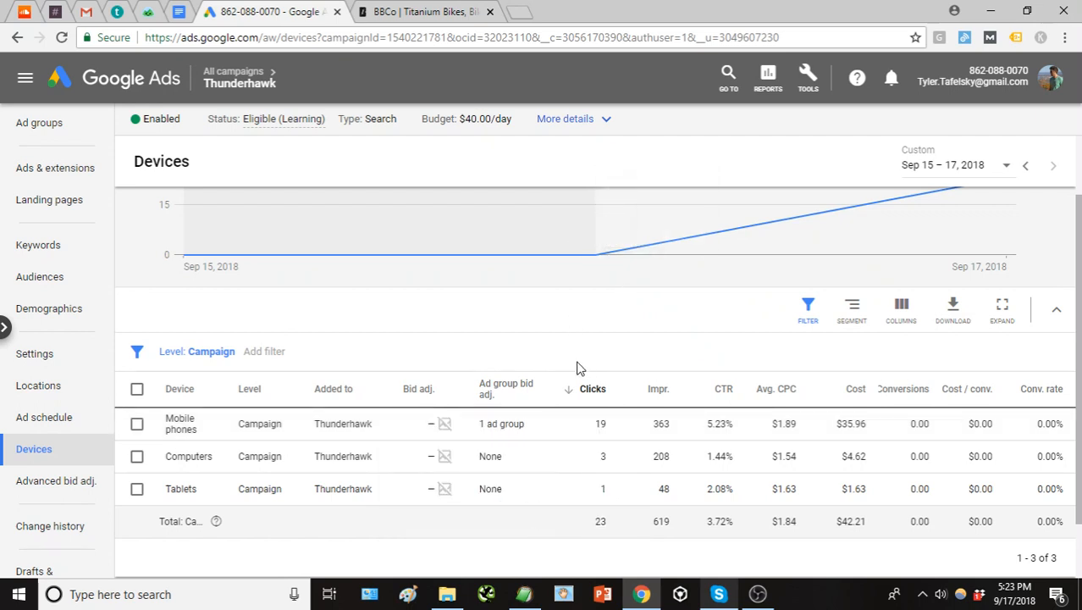